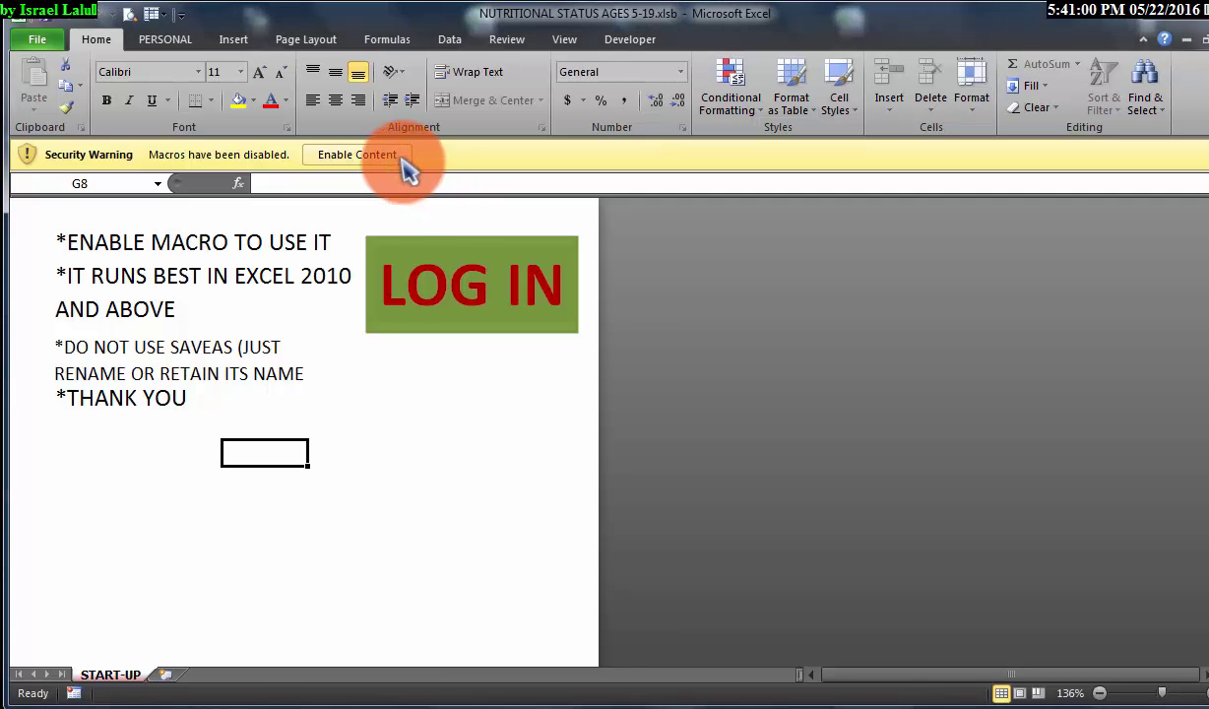
- Enable the workbook's macros, dismiss the greeting, and log in with the user name and password
{"action": "left_click", "coordinate": [399, 158]}
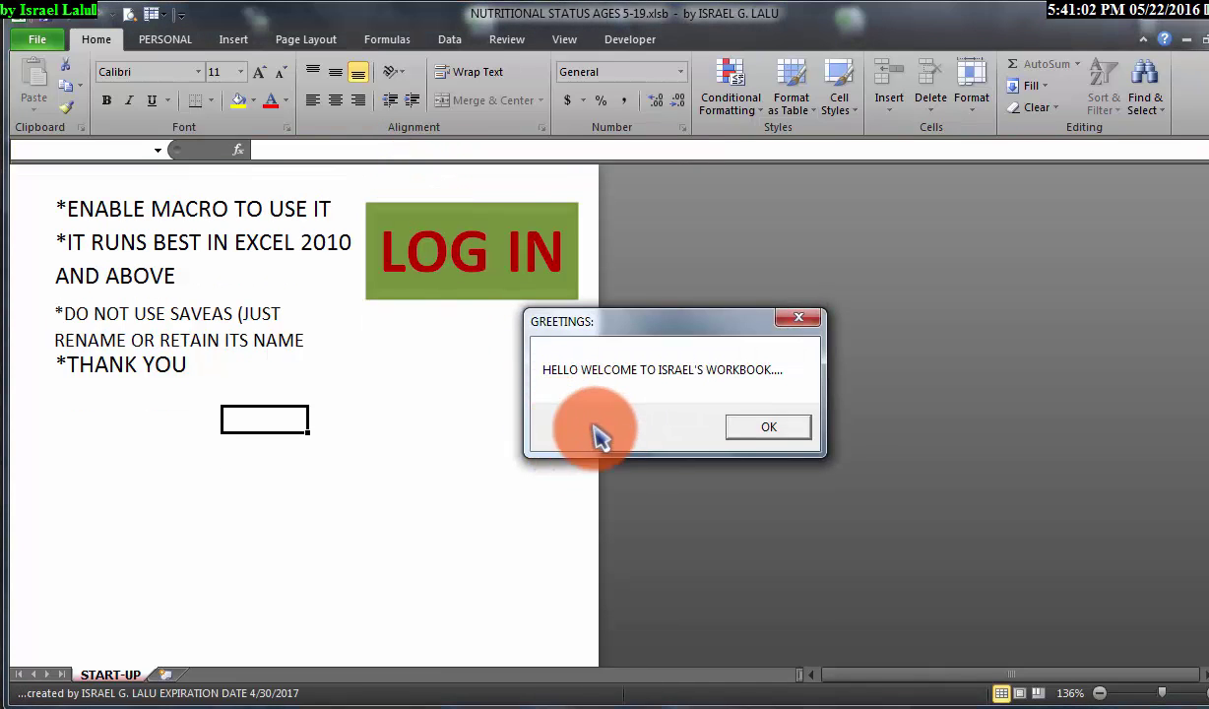
{"action": "left_click", "coordinate": [754, 430]}
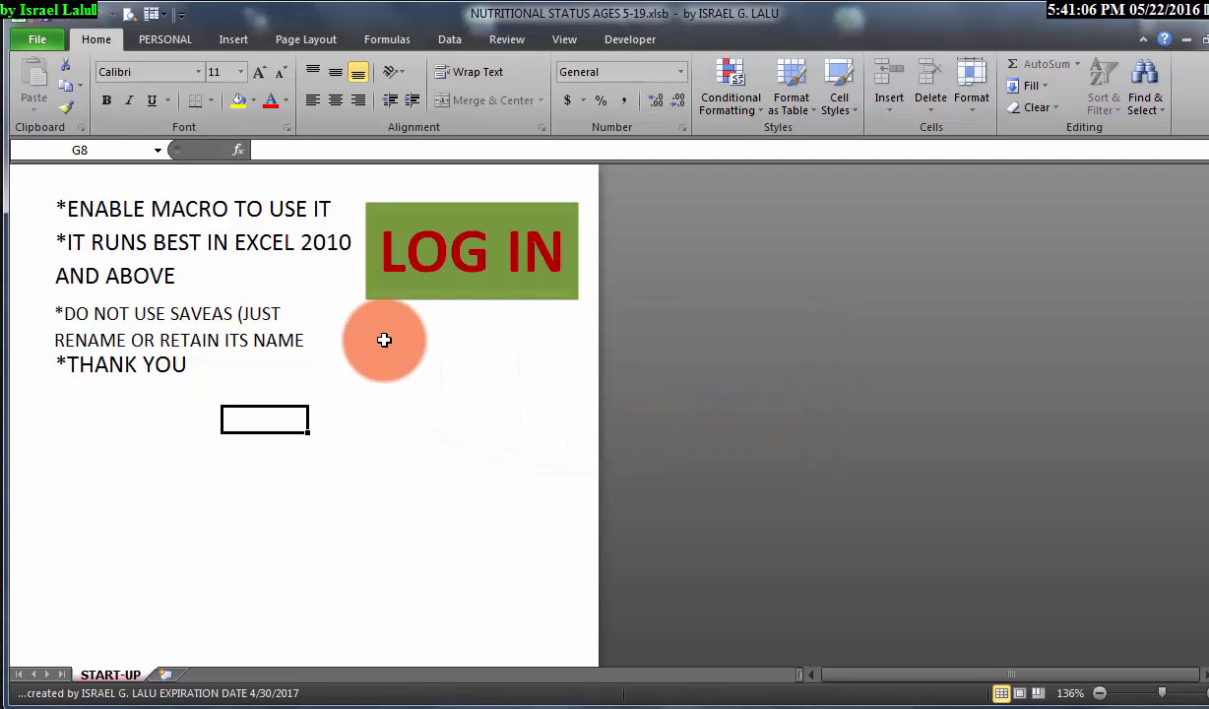
{"action": "left_click", "coordinate": [457, 291]}
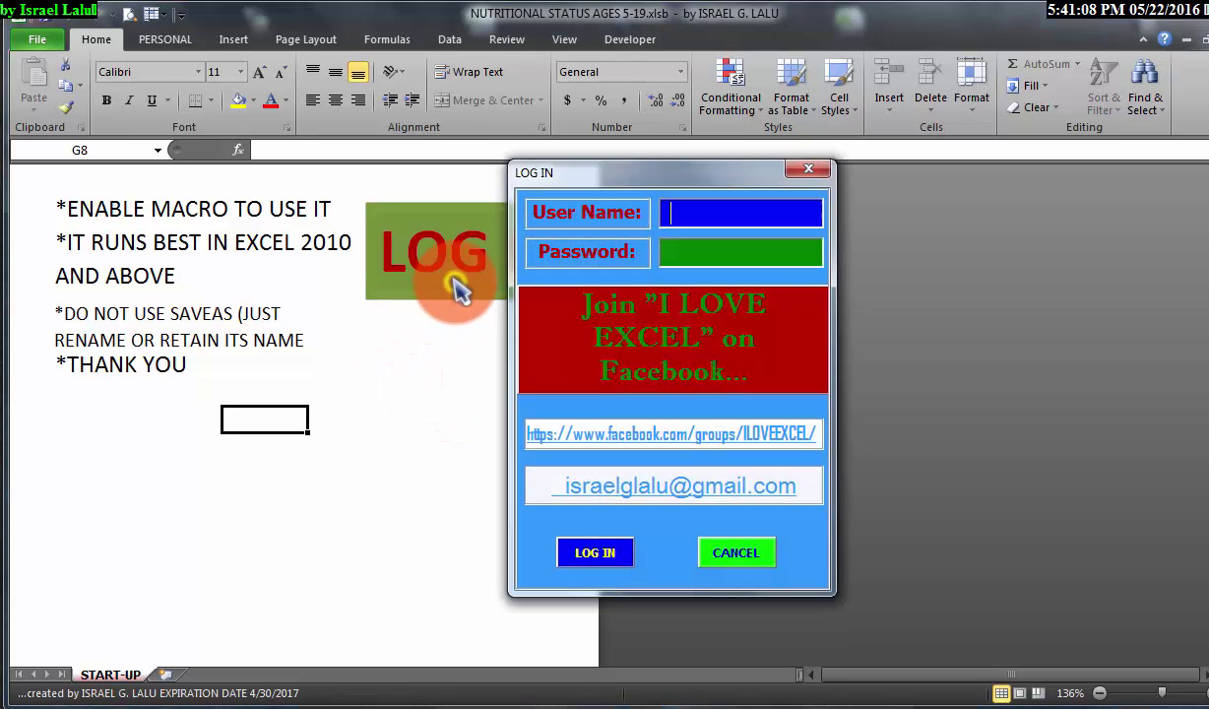
{"action": "left_click", "coordinate": [584, 556]}
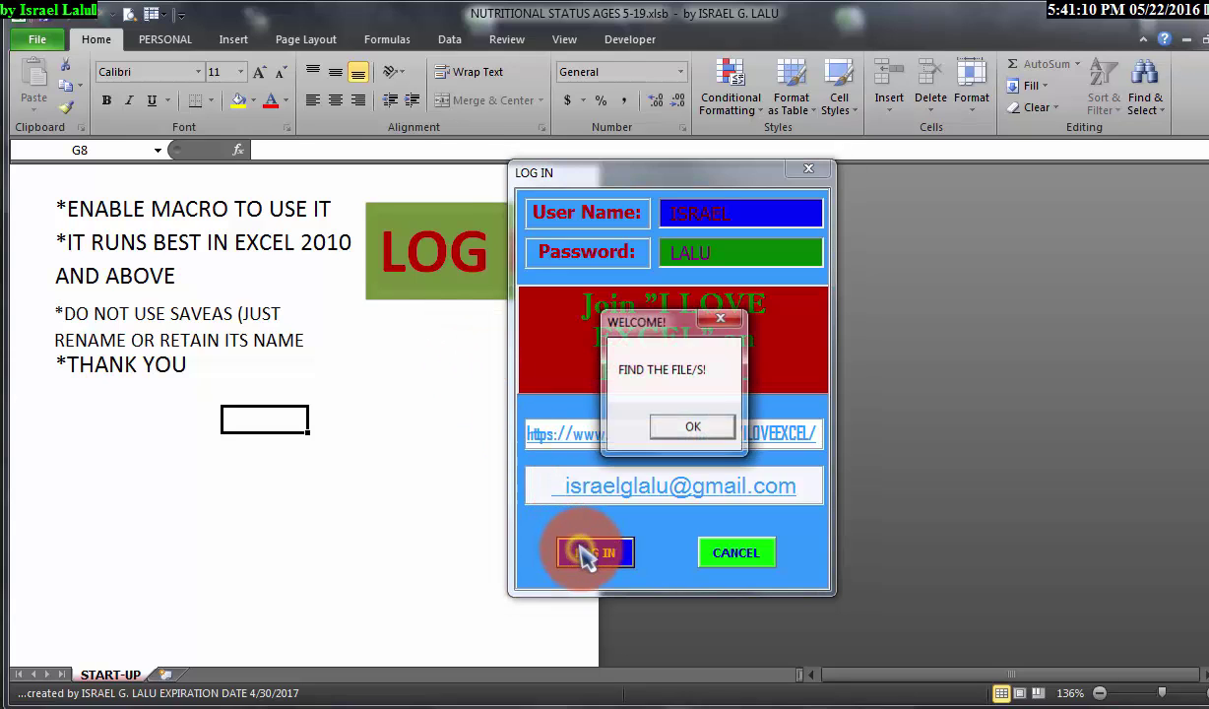
{"action": "left_click", "coordinate": [690, 429]}
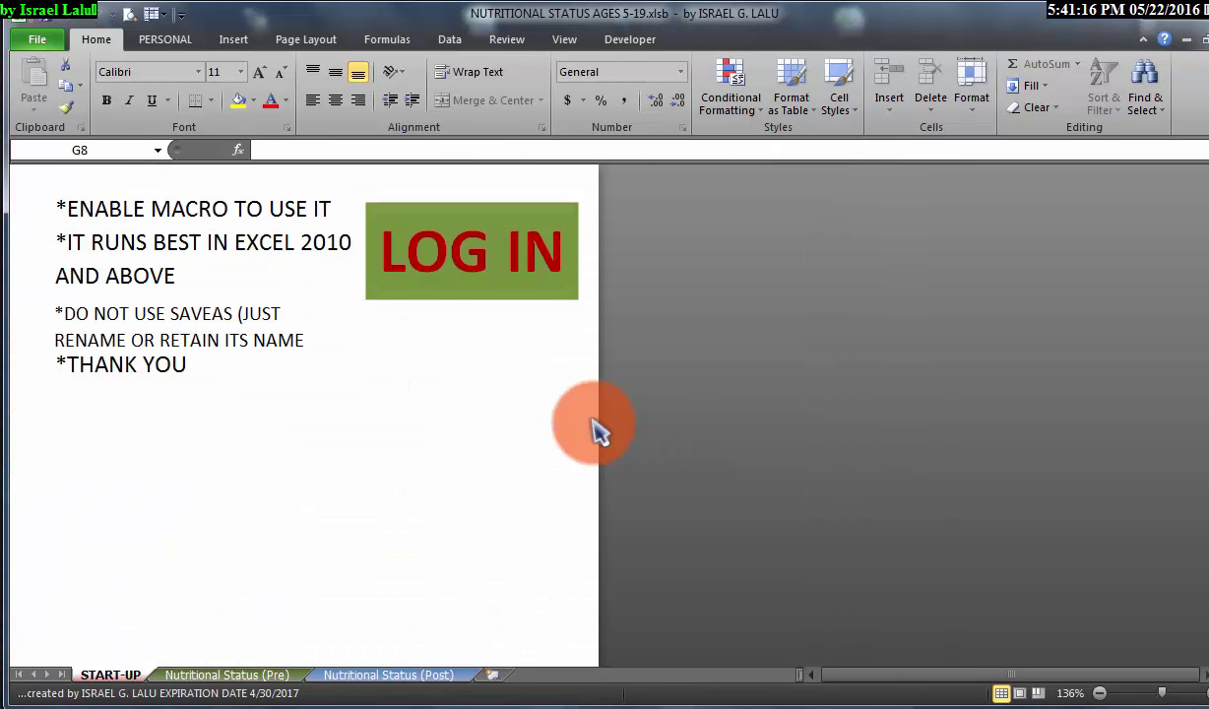
- Look over the Nutritional Status (Pre) and Nutritional Status (Post) sheets, finishing on the Pre sheet
{"action": "left_click", "coordinate": [264, 675]}
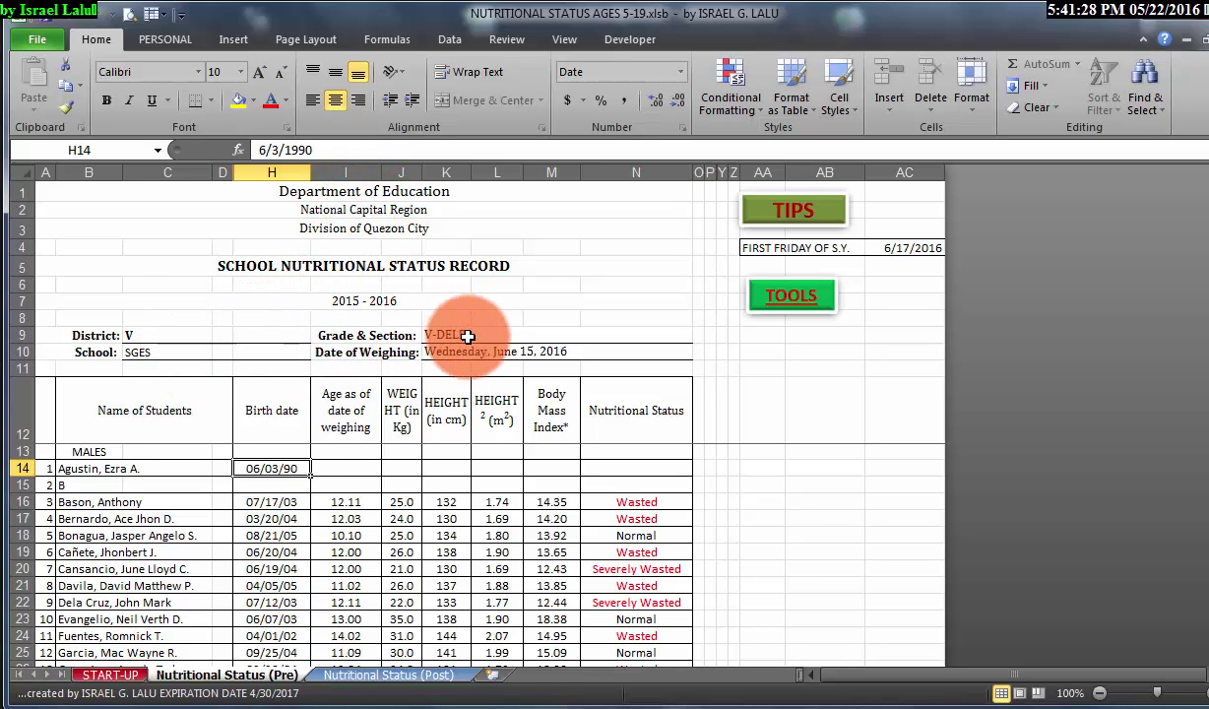
{"action": "left_click", "coordinate": [394, 676]}
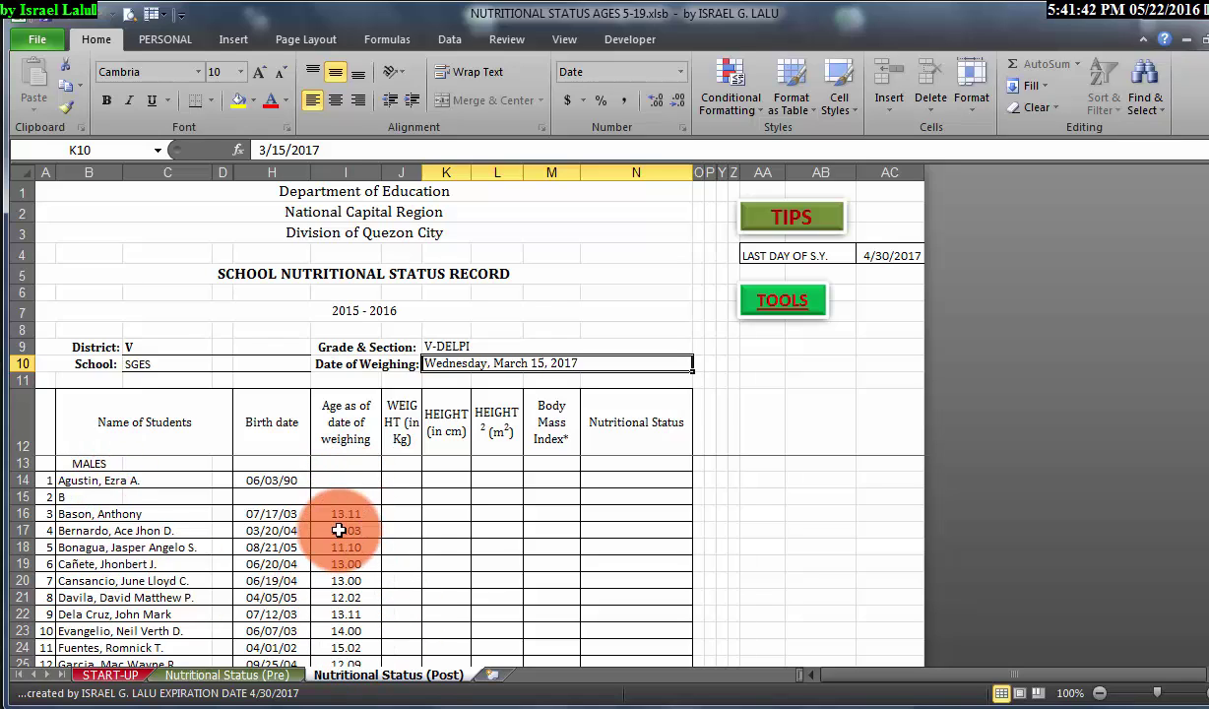
{"action": "left_click", "coordinate": [244, 677]}
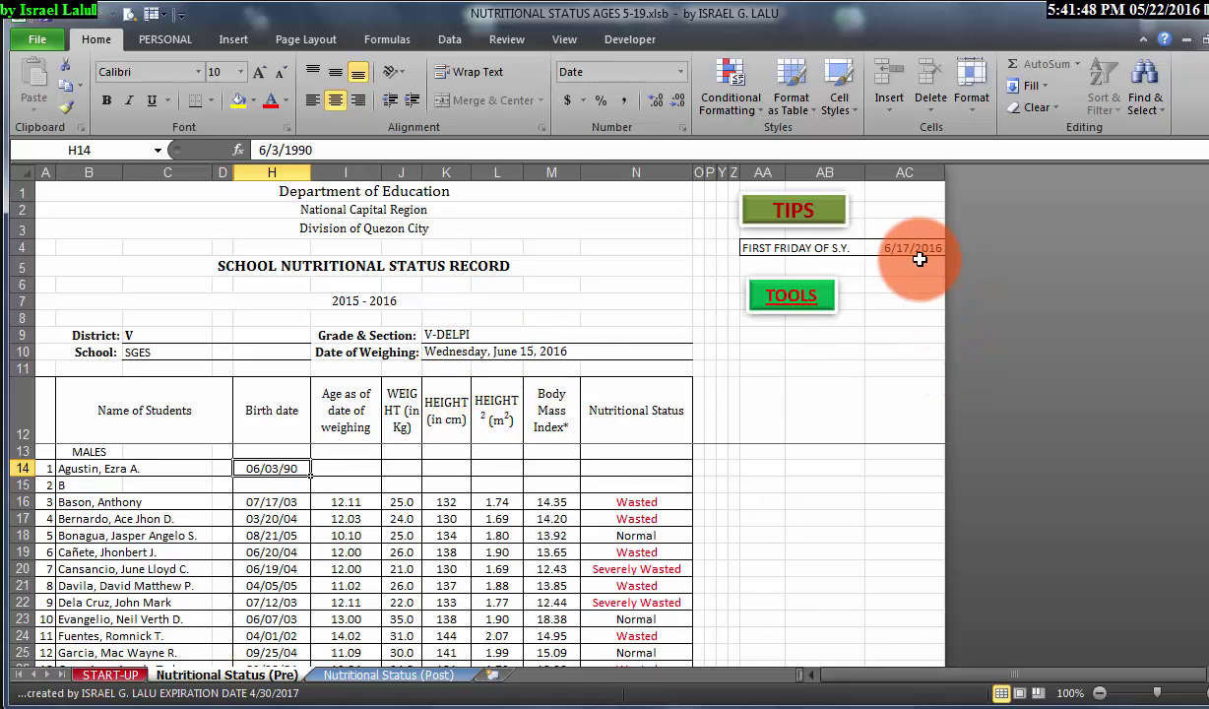
- Set the District to SIX and the School to DEL ES in the Pre sheet's header
{"action": "left_click", "coordinate": [163, 337]}
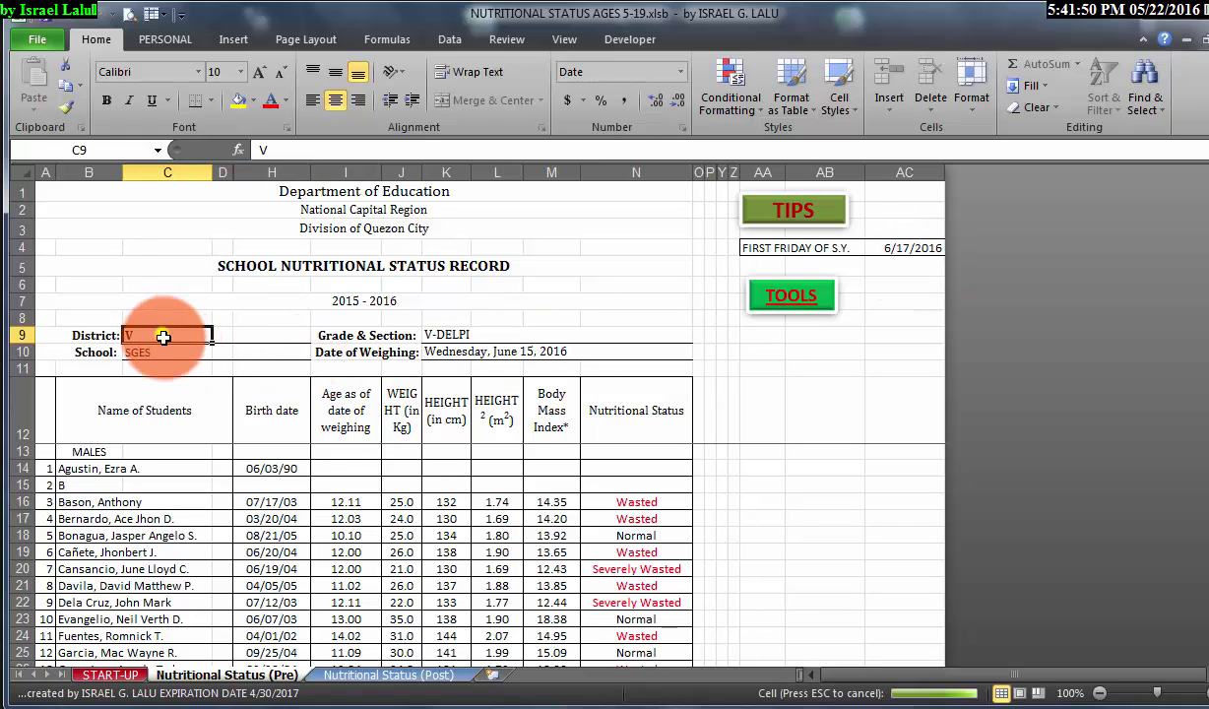
{"action": "type", "text": "SI"}
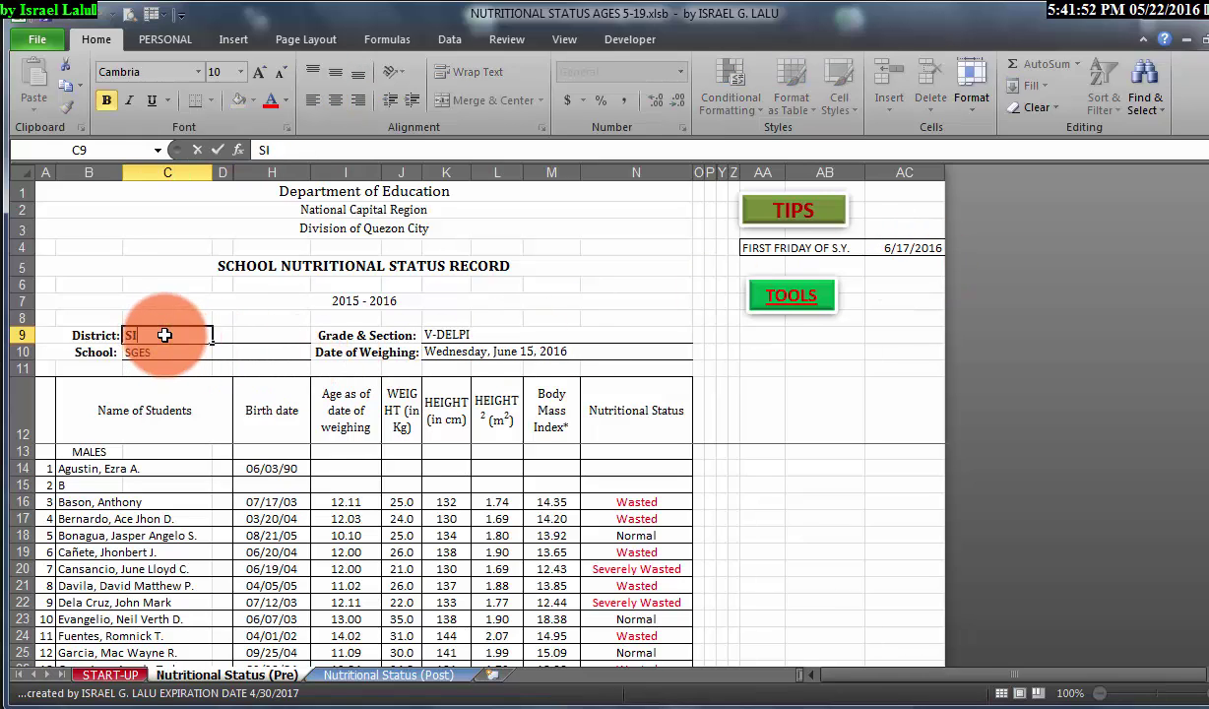
{"action": "type", "text": "X"}
{"action": "left_click", "coordinate": [160, 352]}
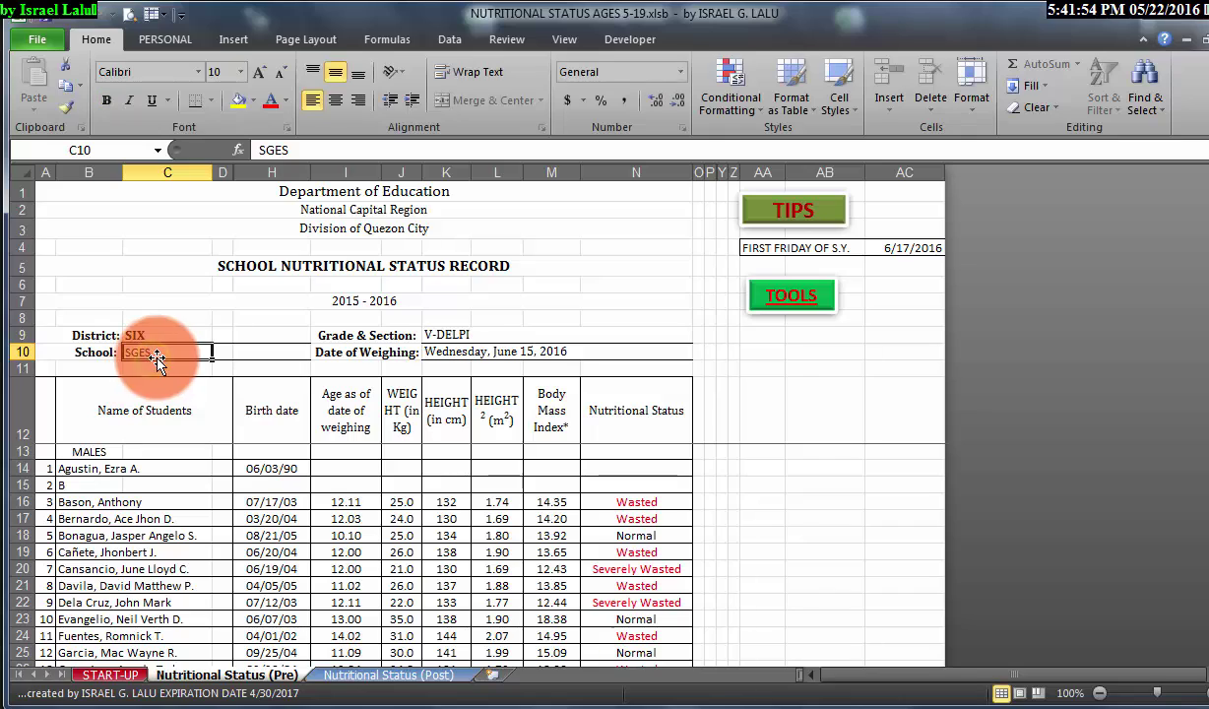
{"action": "type", "text": "DEL"}
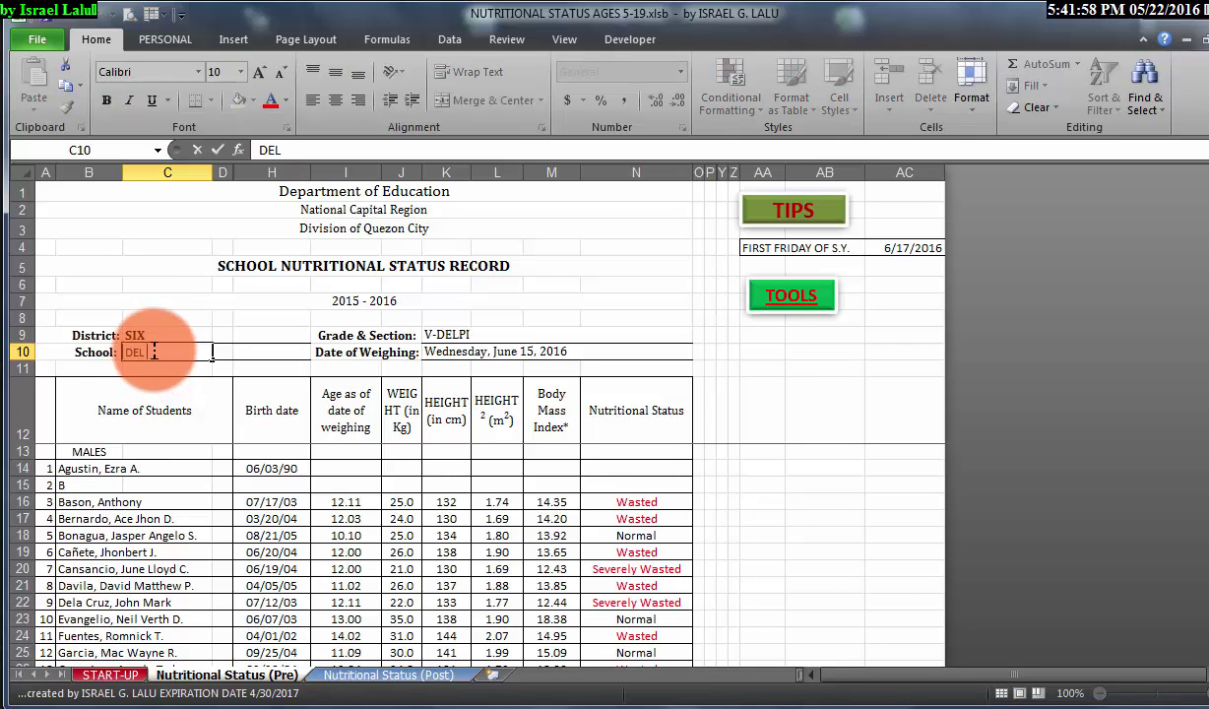
{"action": "type", "text": " ES"}
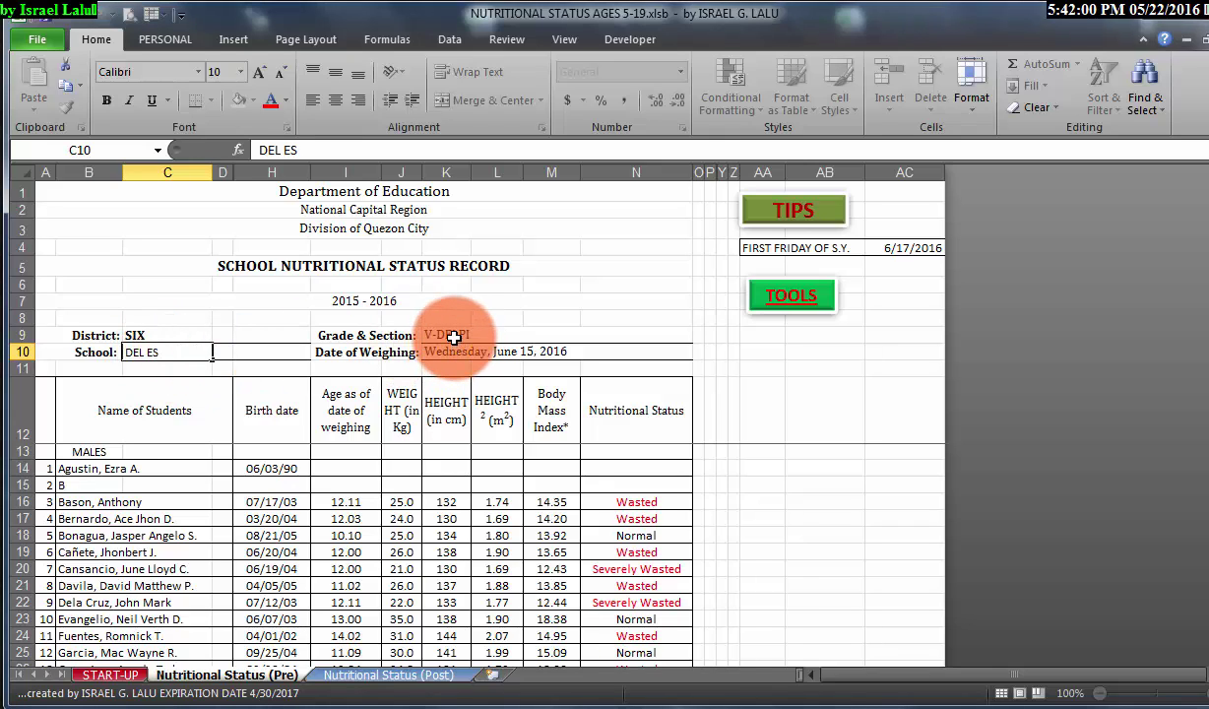
- Set Grade & Section to 4 JAY on the Pre sheet and check the header on the Nutritional Status (Post) sheet
{"action": "left_click", "coordinate": [458, 336]}
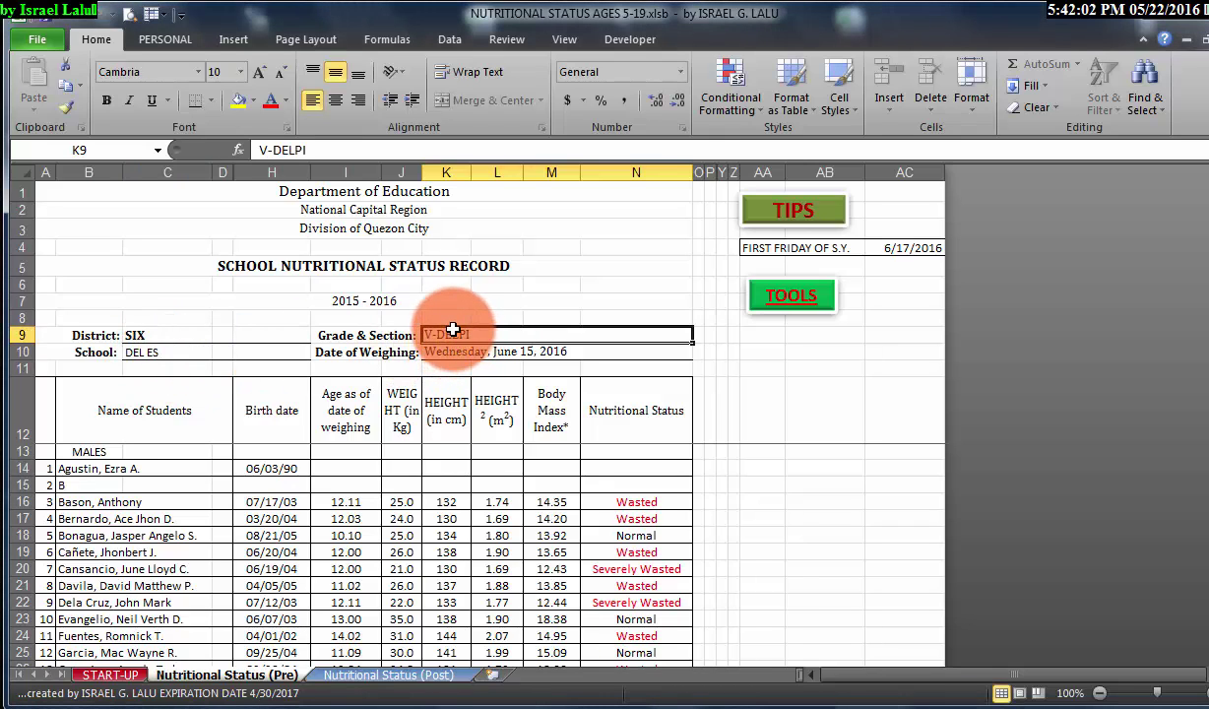
{"action": "type", "text": "4 J"}
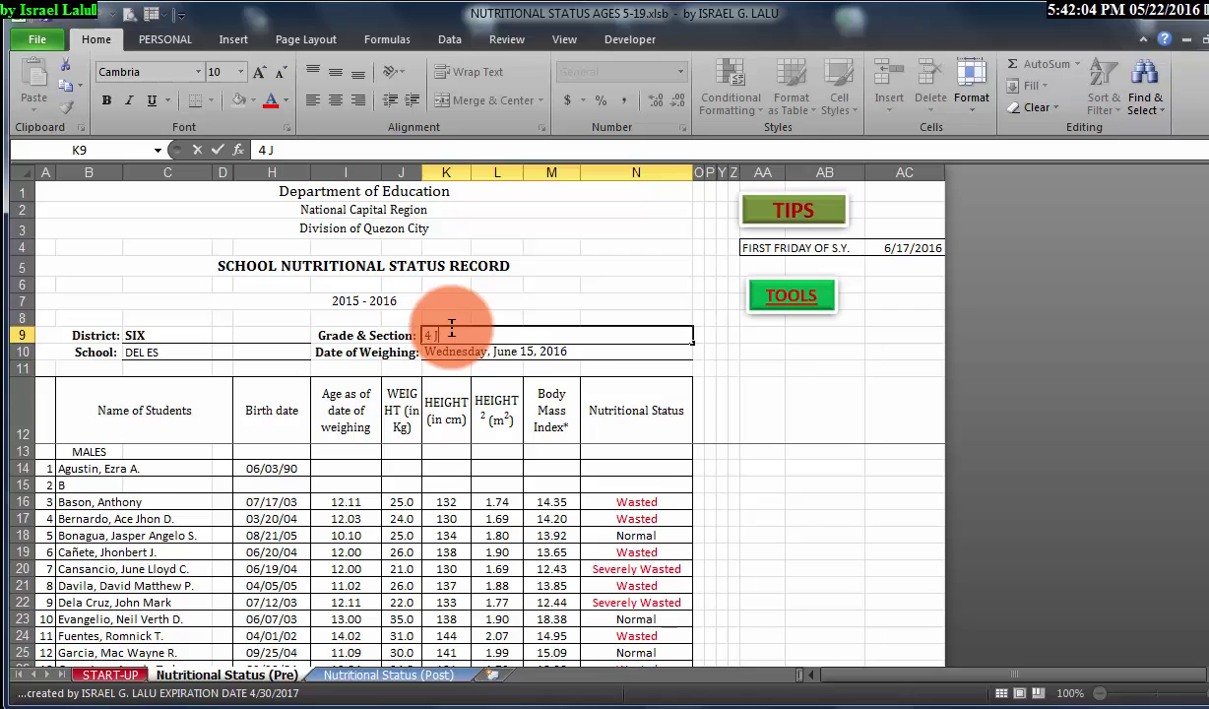
{"action": "type", "text": "AY"}
{"action": "left_click", "coordinate": [369, 469]}
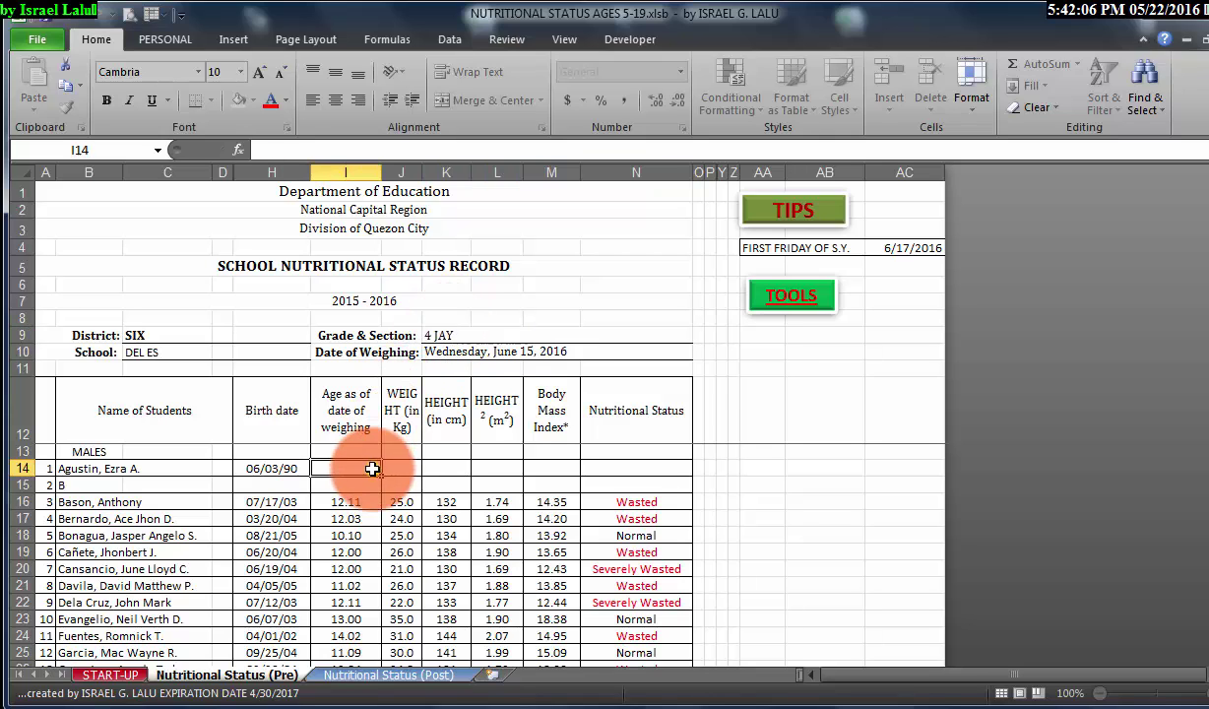
{"action": "left_click", "coordinate": [393, 675]}
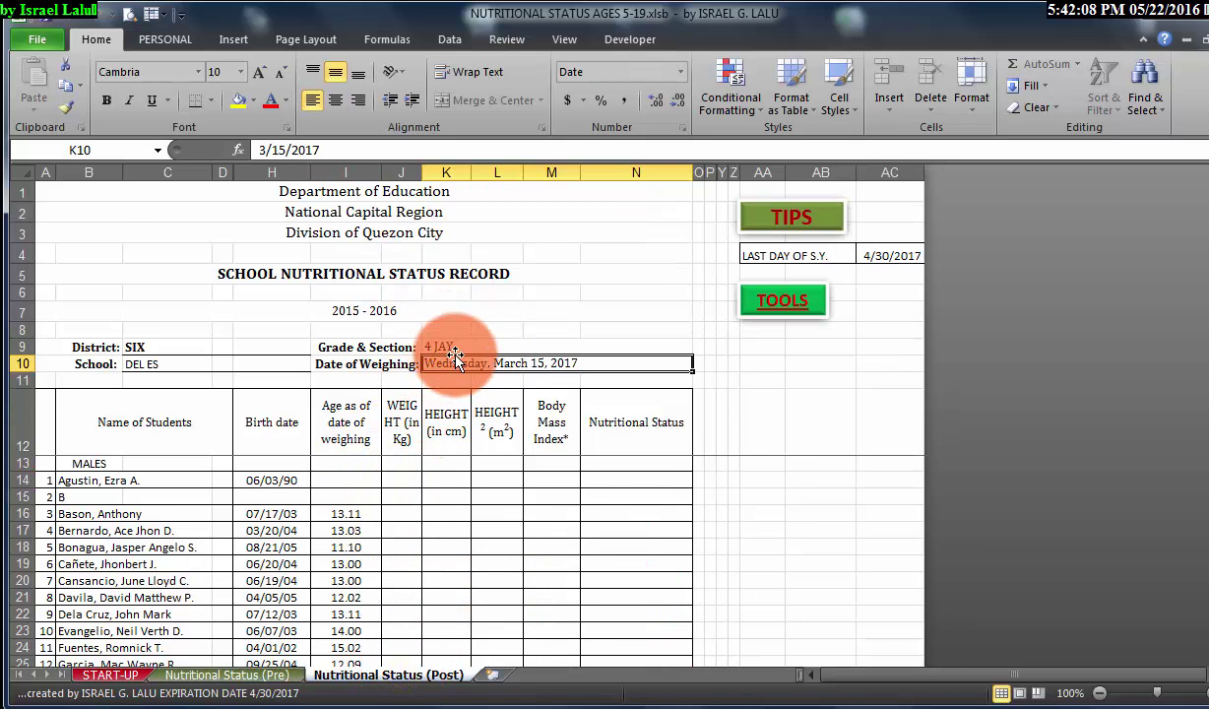
- Replace the first two male students' names in B14 and B15 on the Nutritional Status (Pre) sheet
{"action": "left_click", "coordinate": [254, 676]}
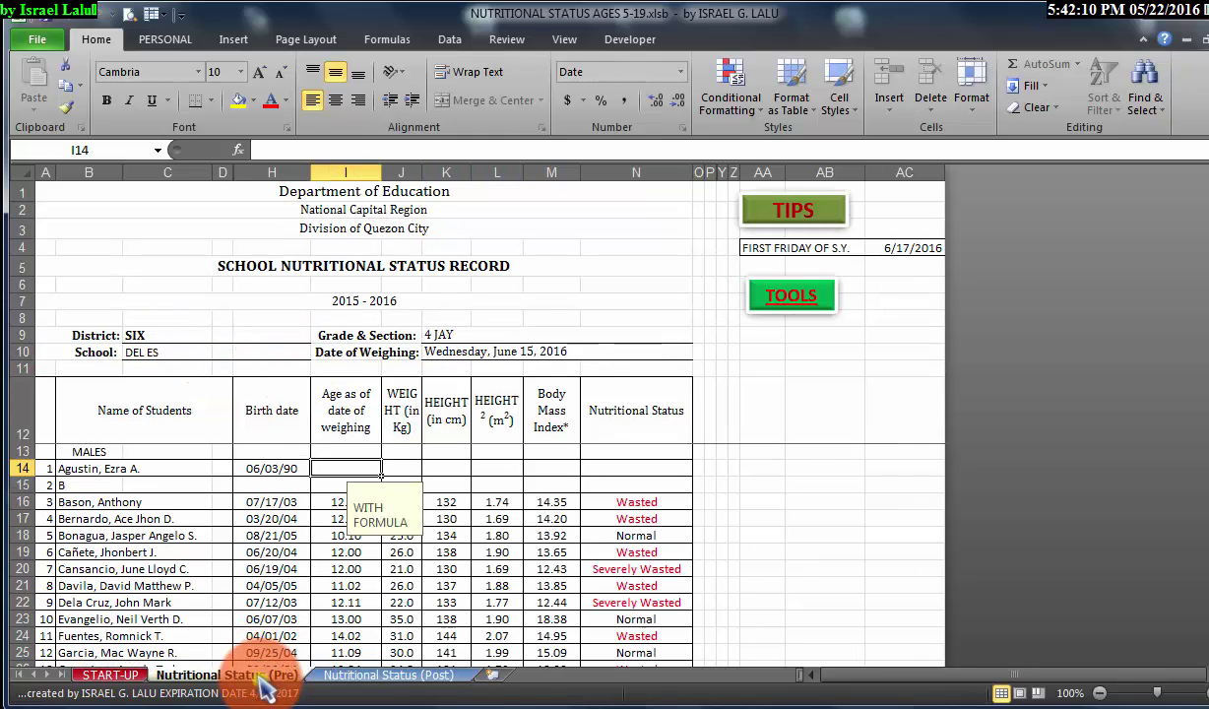
{"action": "left_click", "coordinate": [127, 466]}
{"action": "left_click", "coordinate": [92, 473]}
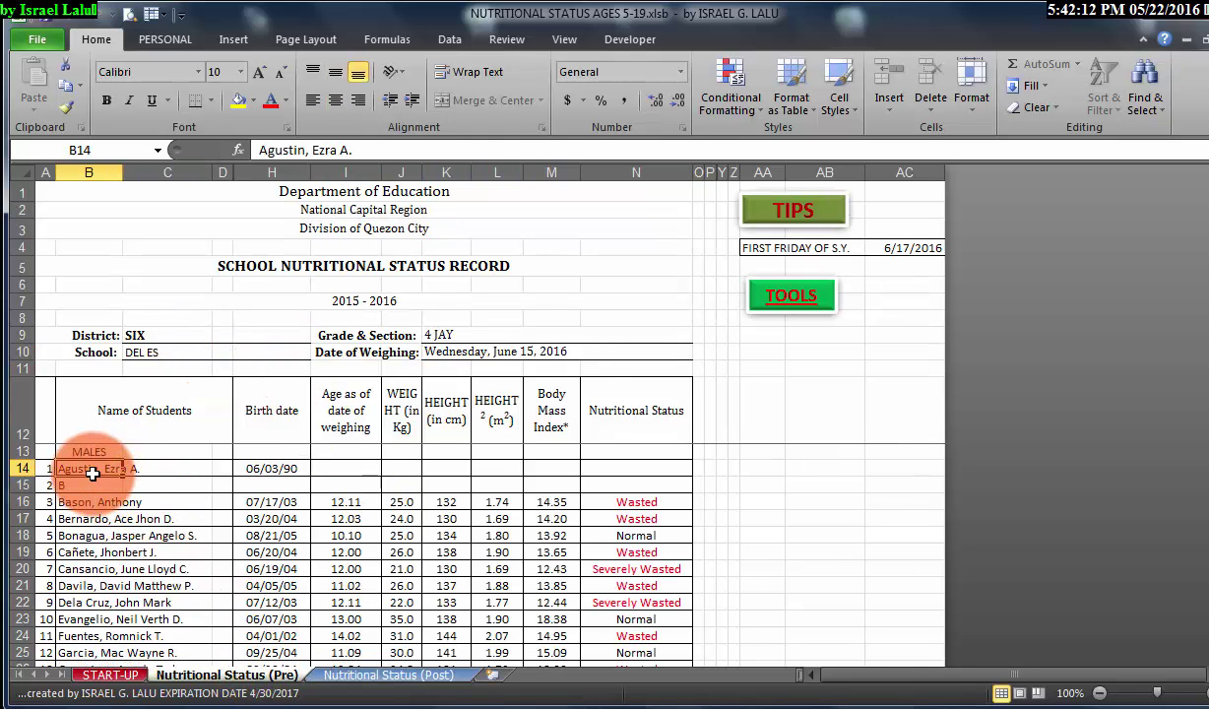
{"action": "type", "text": "SY"}
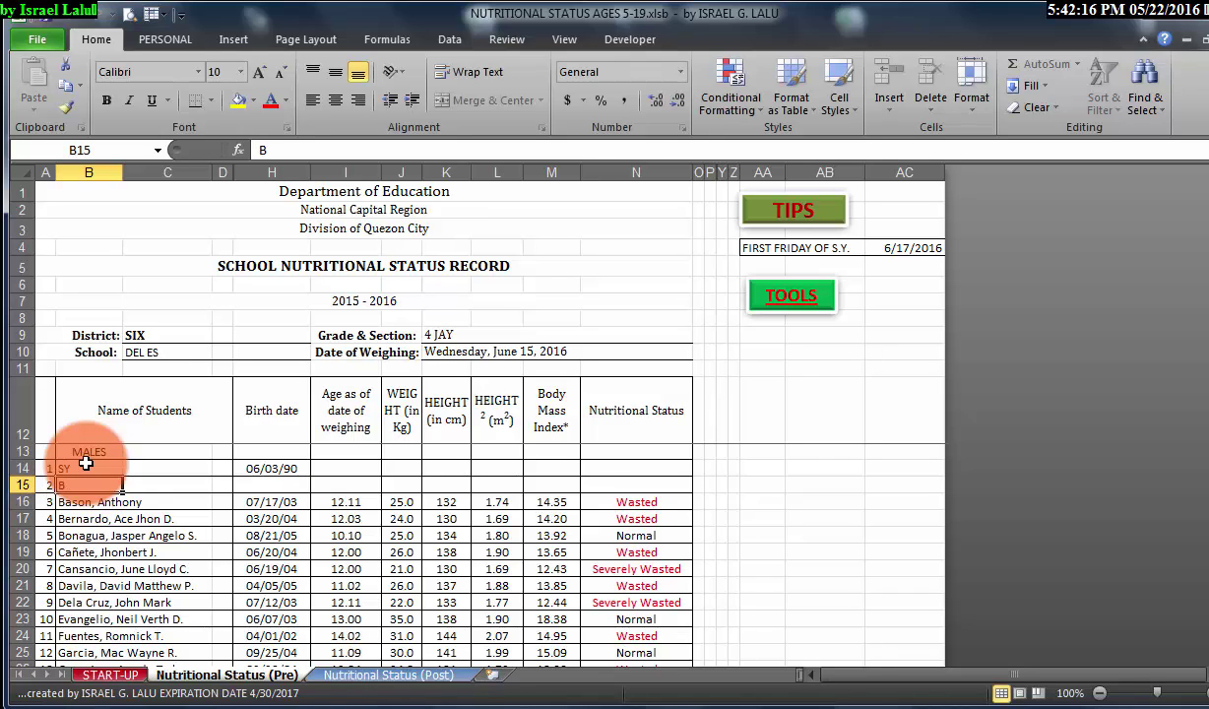
{"action": "type", "text": "BOY"}
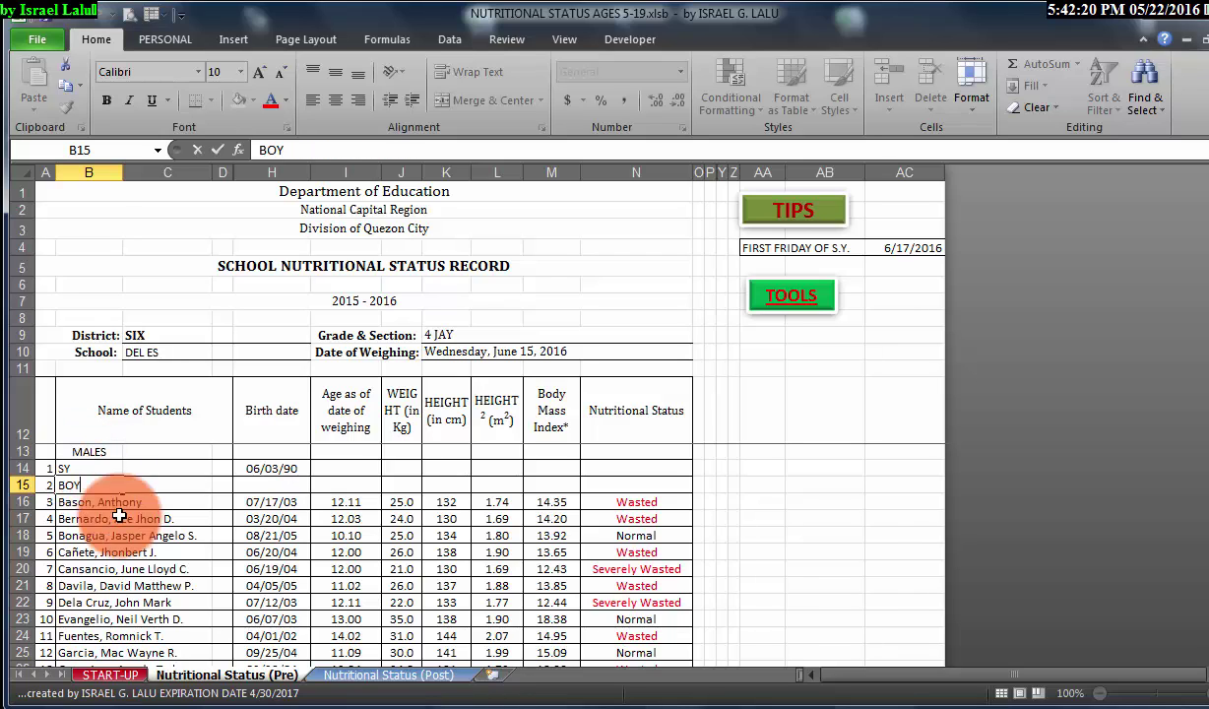
{"action": "left_click", "coordinate": [94, 535]}
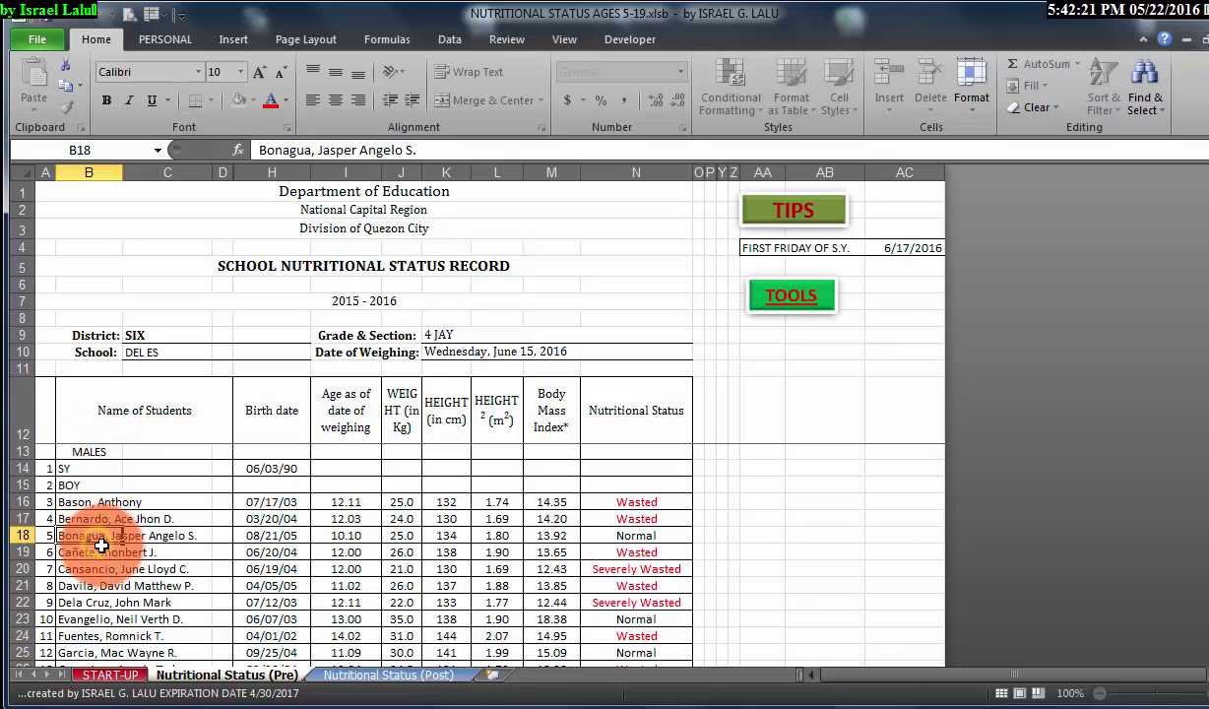
- Enter a new birth date for the first male student in H14 and check his age on the Nutritional Status (Post) sheet
{"action": "left_click", "coordinate": [282, 468]}
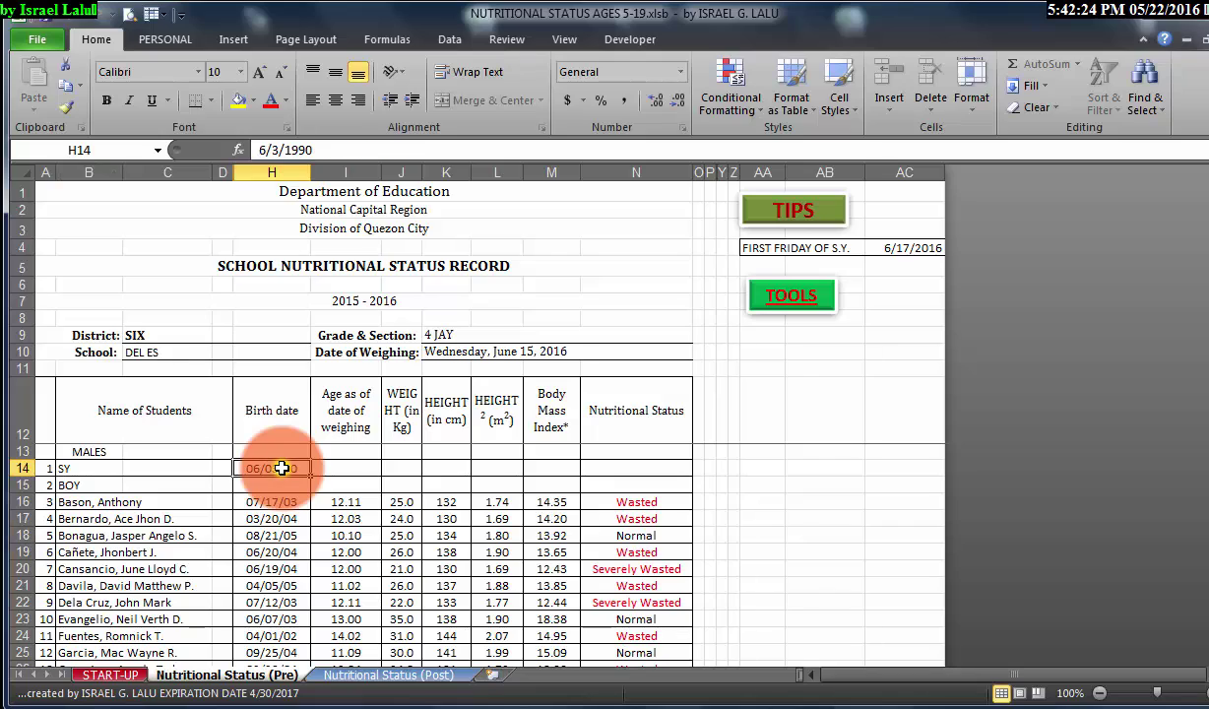
{"action": "type", "text": "07/20/02"}
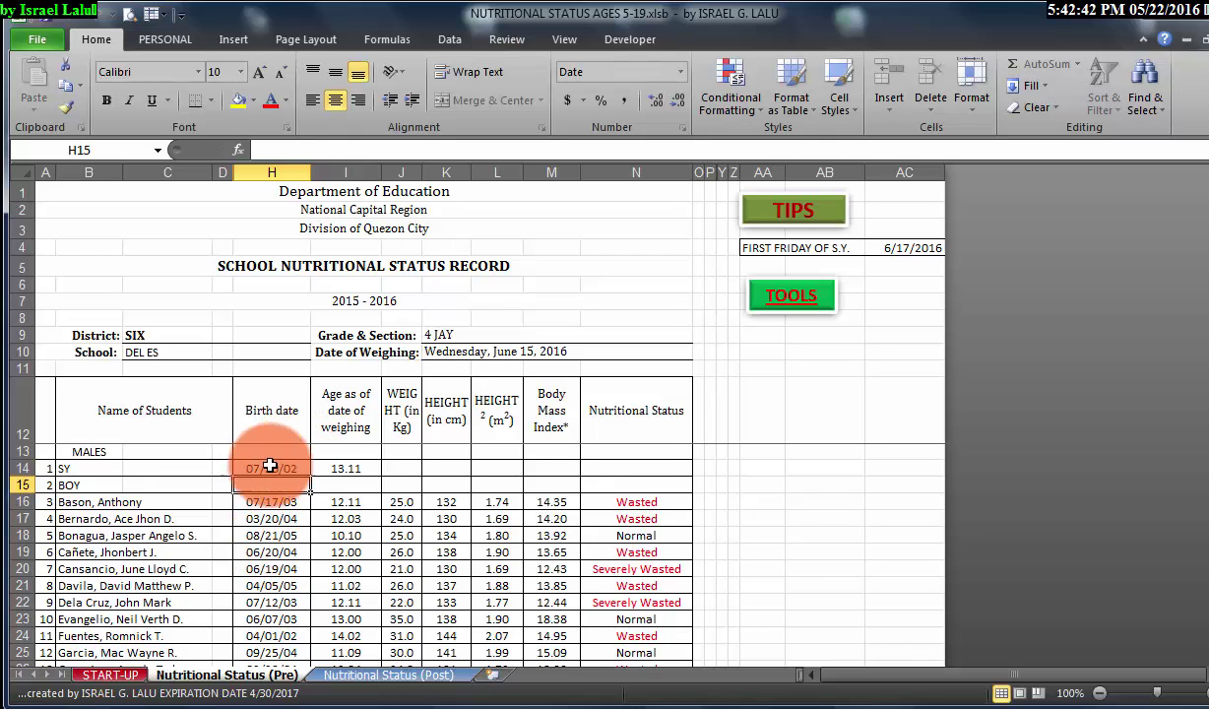
{"action": "left_click", "coordinate": [346, 675]}
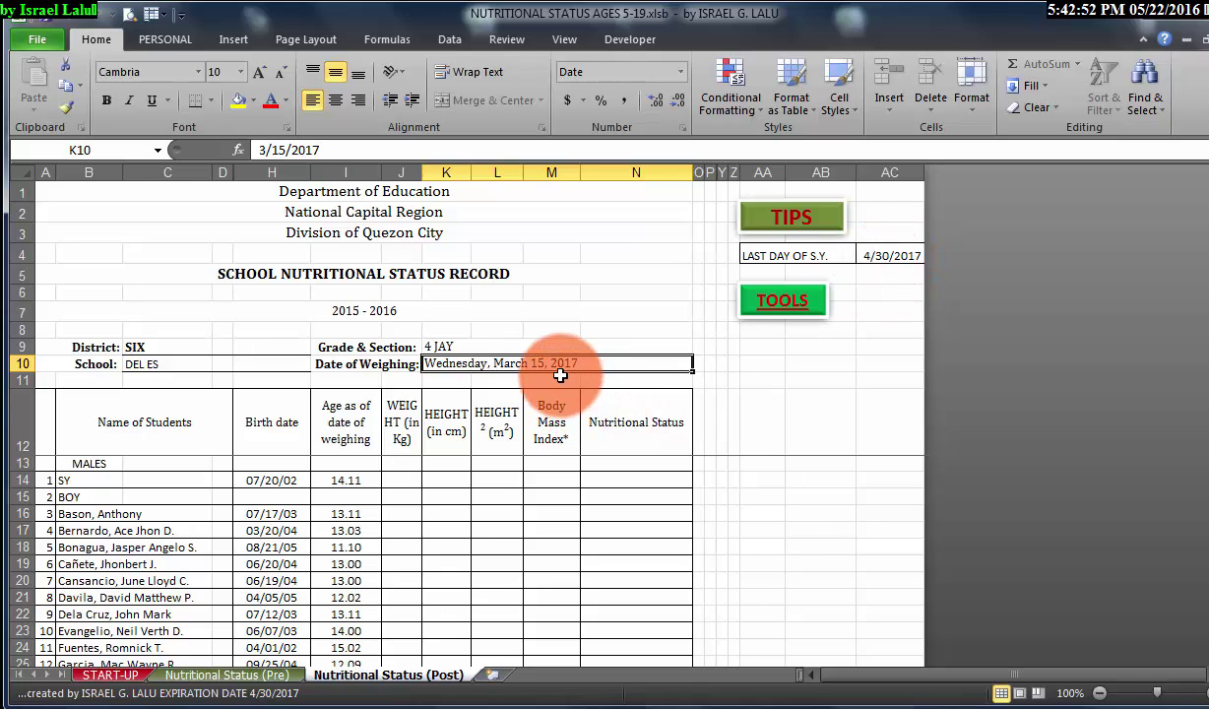
- Enter a weight of 27 kg and a height of 145 cm for the first male student on the Pre sheet
{"action": "left_click", "coordinate": [268, 677]}
{"action": "left_click", "coordinate": [404, 468]}
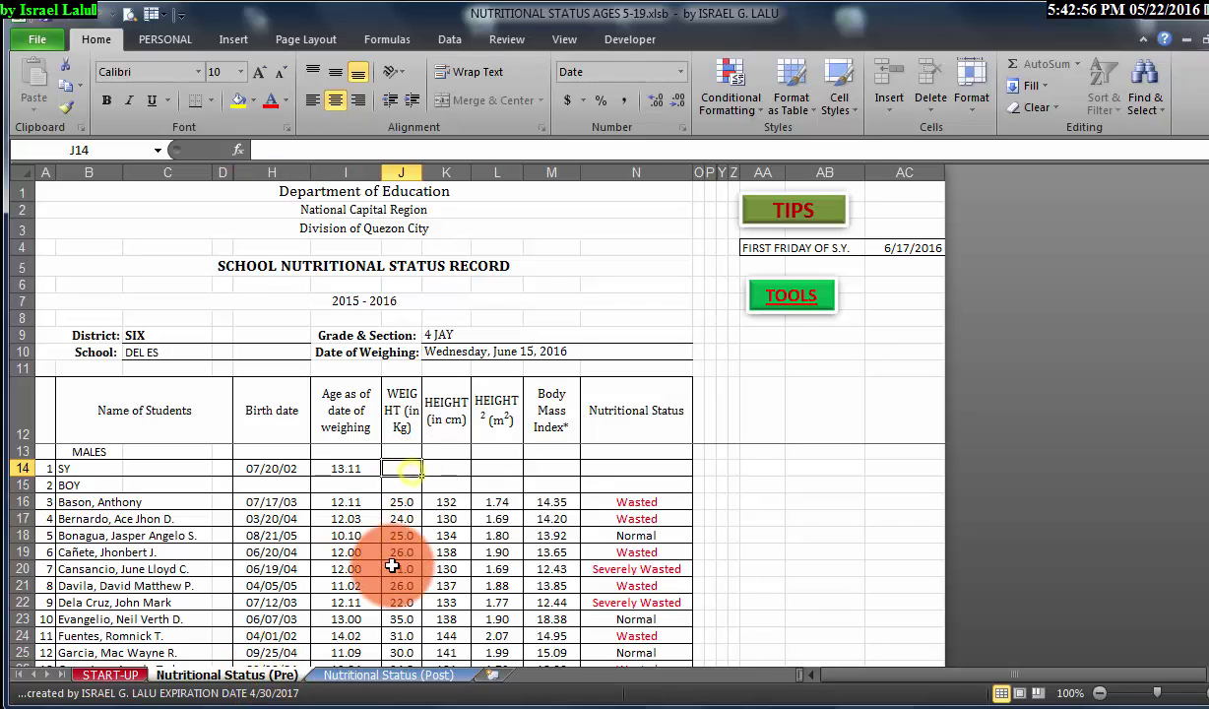
{"action": "type", "text": "27"}
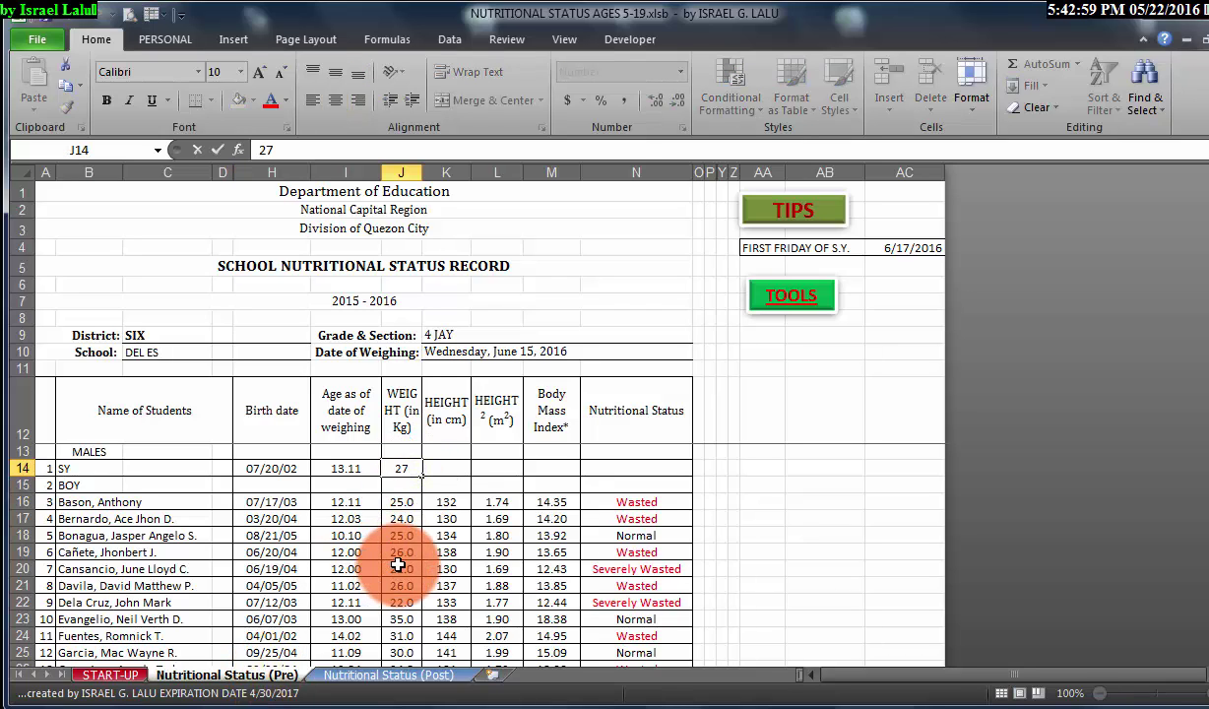
{"action": "left_click", "coordinate": [397, 568]}
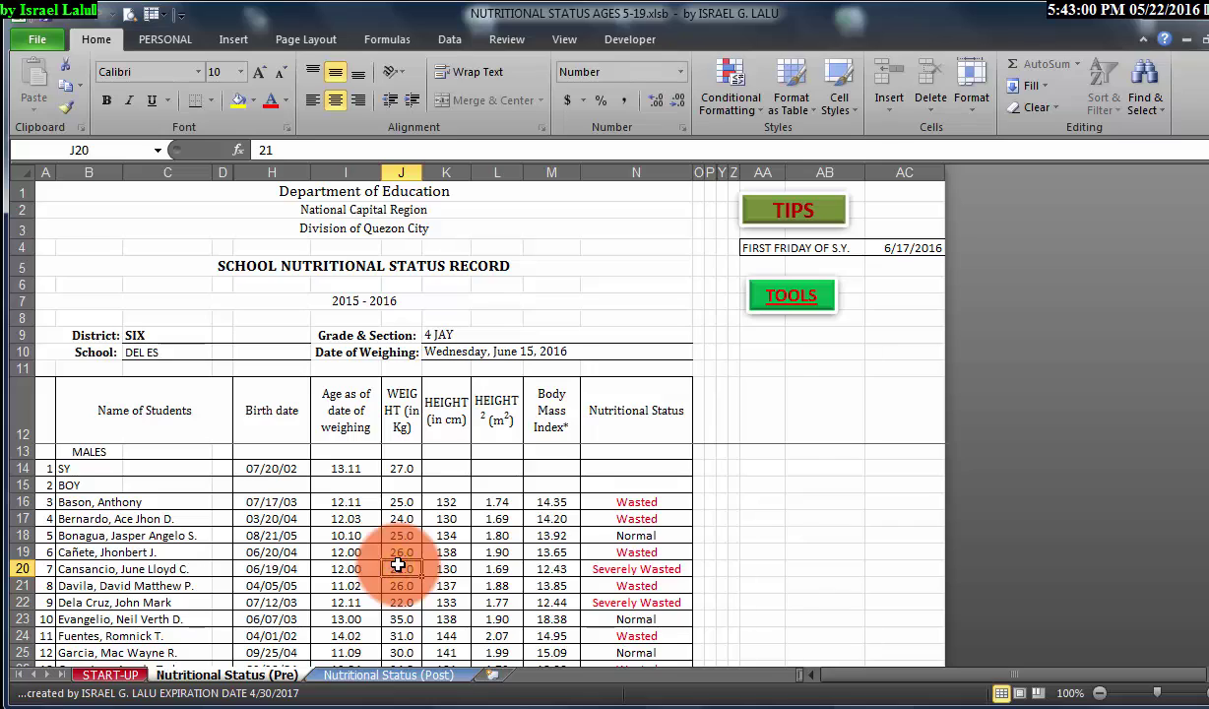
{"action": "left_click", "coordinate": [446, 466]}
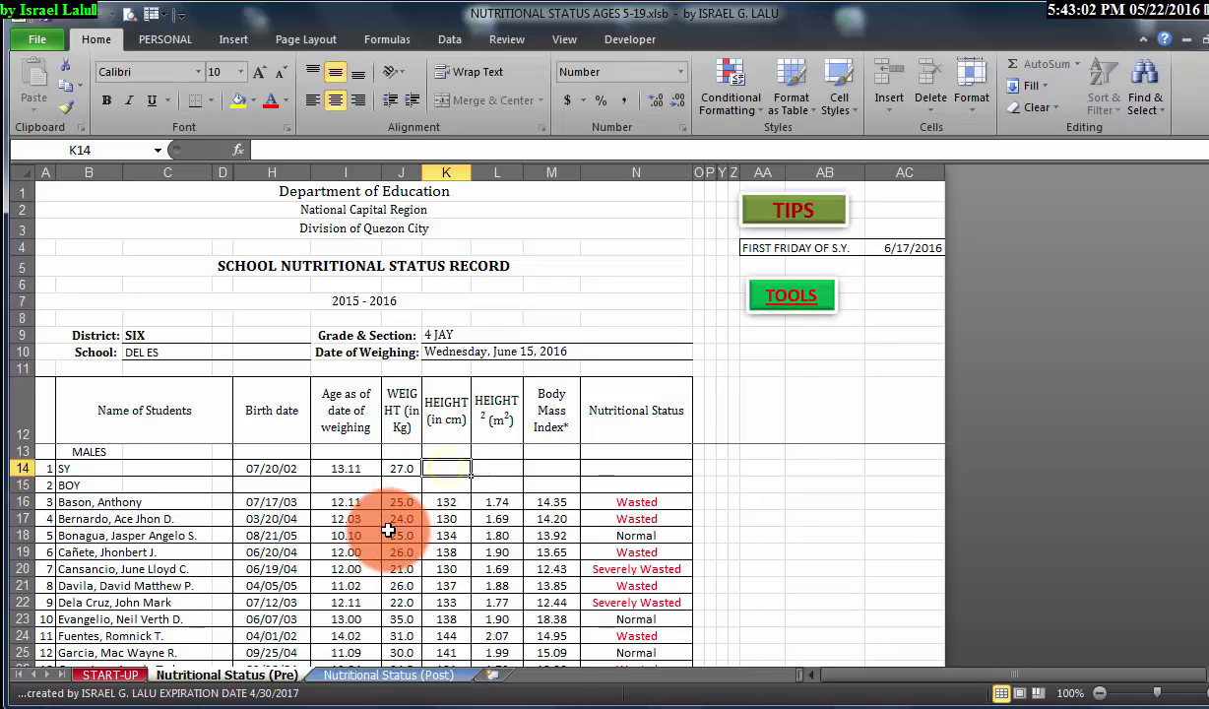
{"action": "type", "text": "1"}
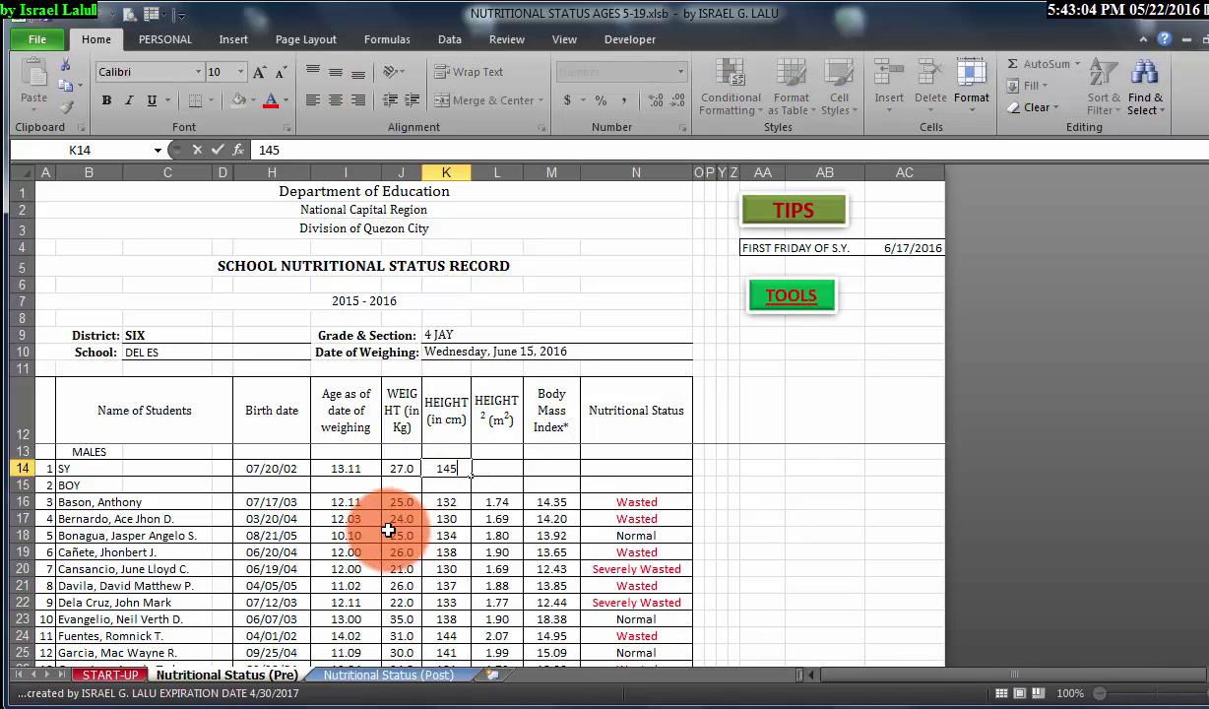
{"action": "type", "text": "45"}
{"action": "left_click", "coordinate": [387, 532]}
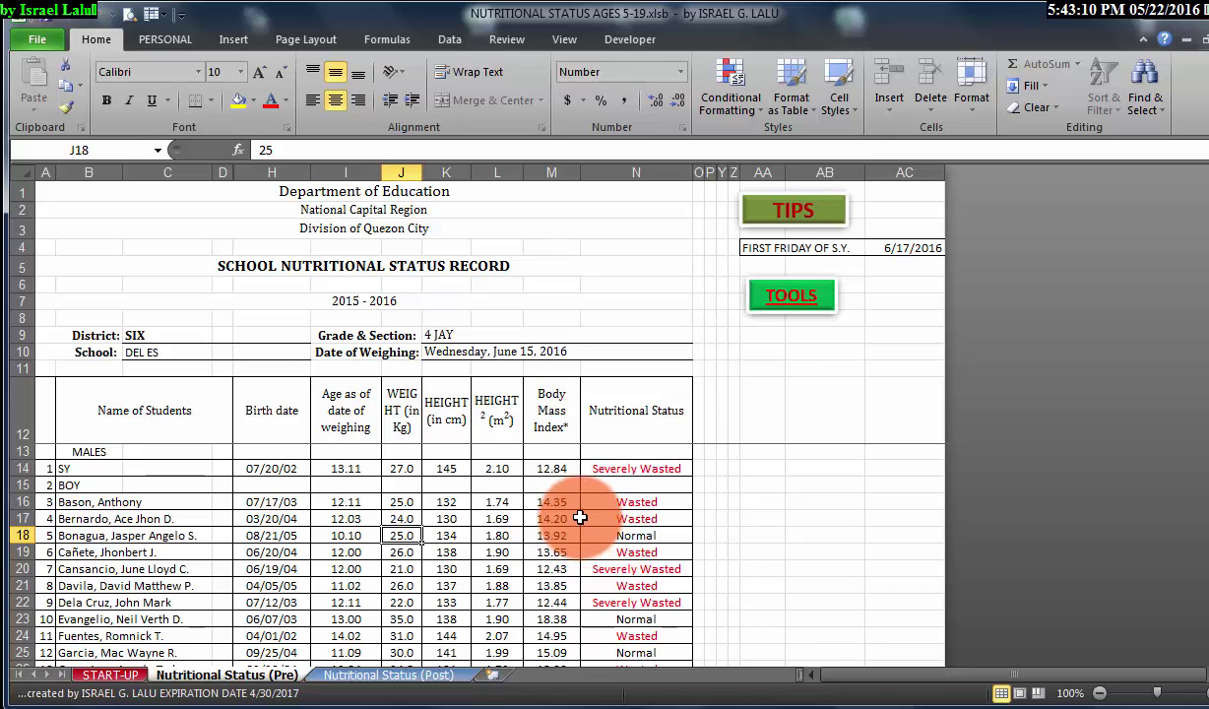
- Examine the body mass index and nutritional status columns on the Pre sheet, and the male and female lists on the Post sheet
{"action": "scroll", "coordinate": [580, 519], "scroll_direction": "down", "scroll_amount": 3}
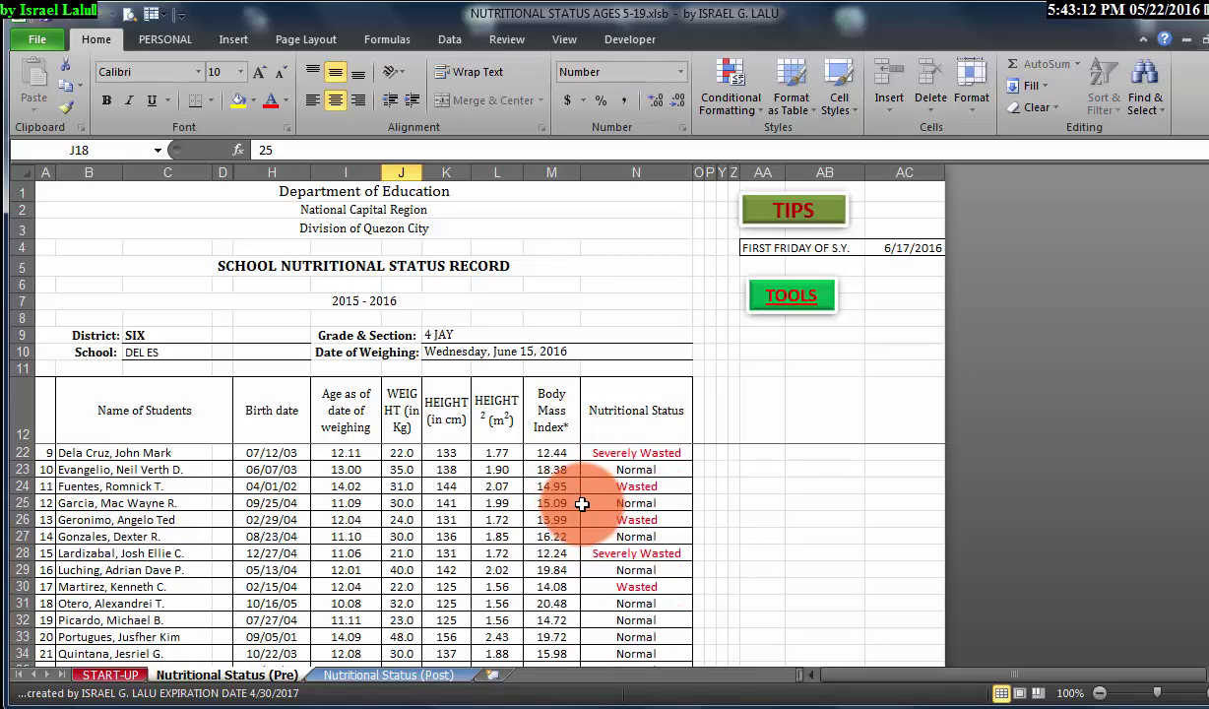
{"action": "scroll", "coordinate": [582, 504], "scroll_direction": "up", "scroll_amount": 2}
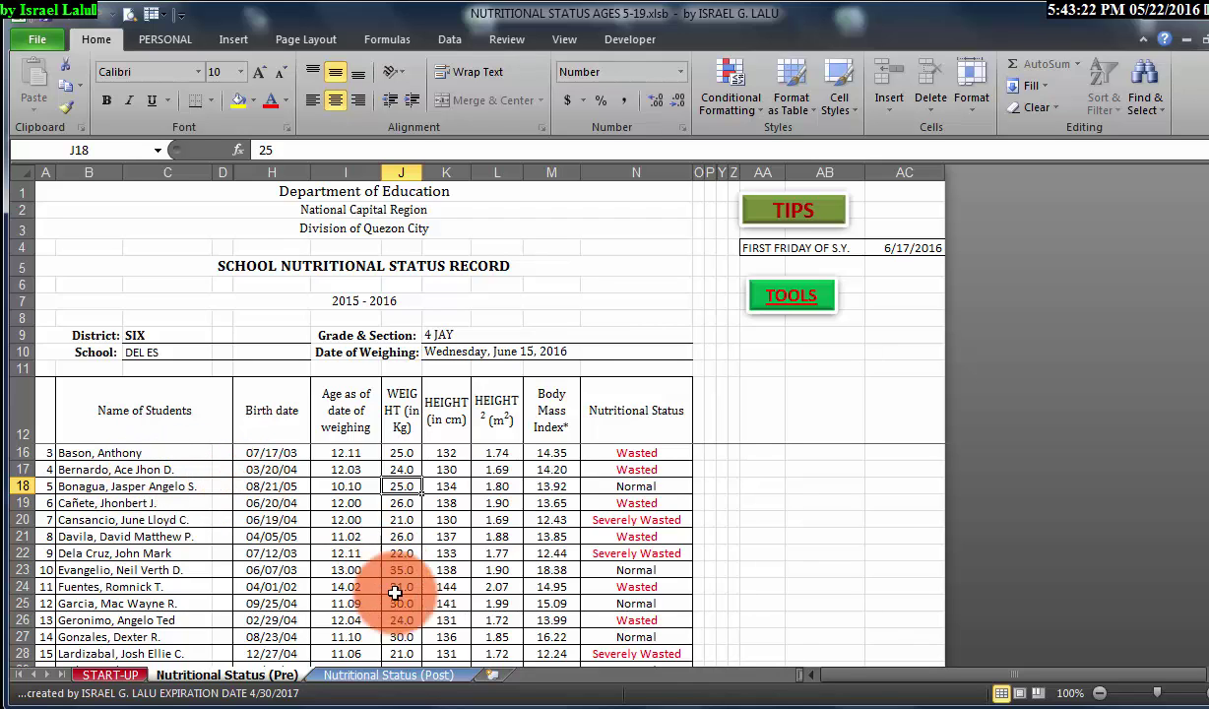
{"action": "left_click", "coordinate": [390, 676]}
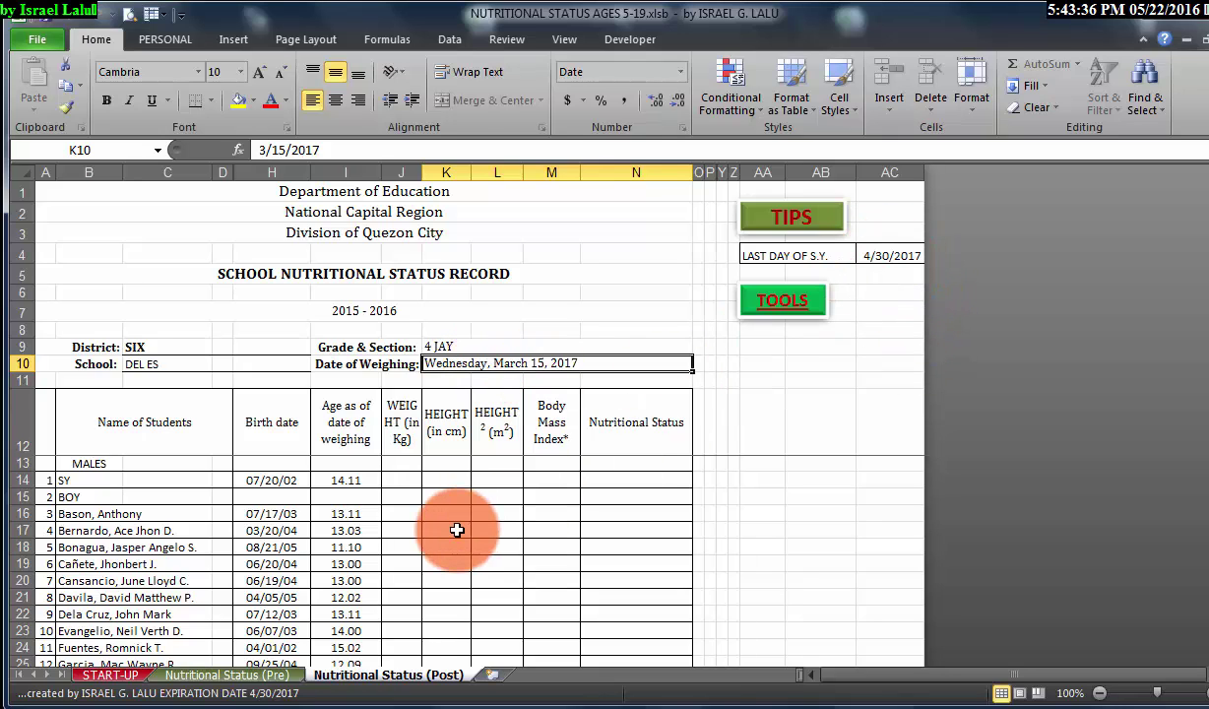
{"action": "scroll", "coordinate": [457, 530], "scroll_direction": "down", "scroll_amount": 20}
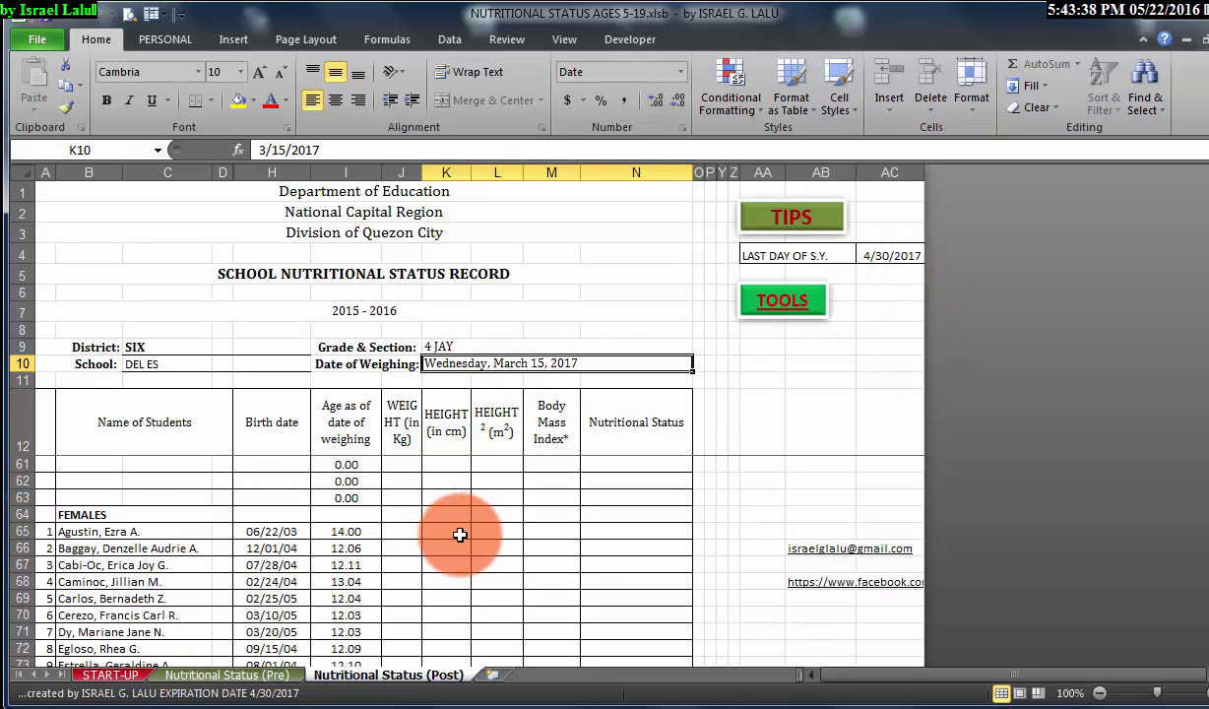
- Read the simple tips on the Nutritional Status (Post) sheet, then hide the sheet's unused rows with its custom tools
{"action": "scroll", "coordinate": [461, 536], "scroll_direction": "down", "scroll_amount": 4}
{"action": "scroll", "coordinate": [461, 534], "scroll_direction": "up", "scroll_amount": 10}
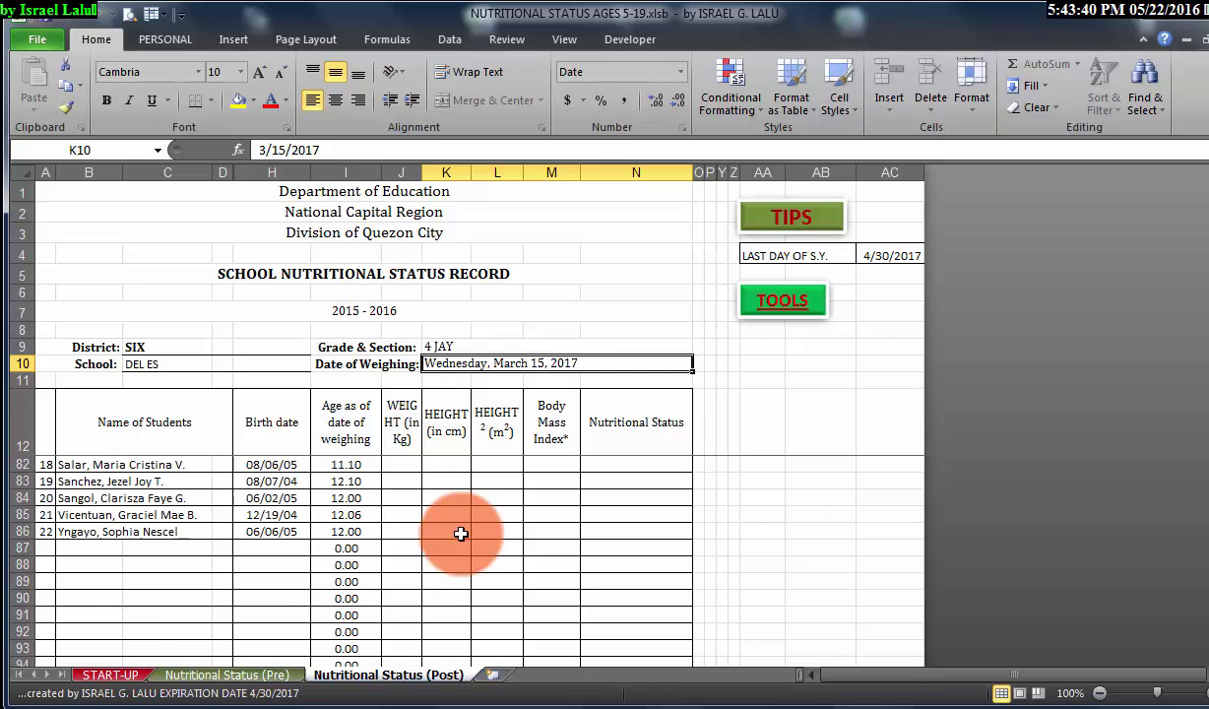
{"action": "scroll", "coordinate": [461, 532], "scroll_direction": "up", "scroll_amount": 15}
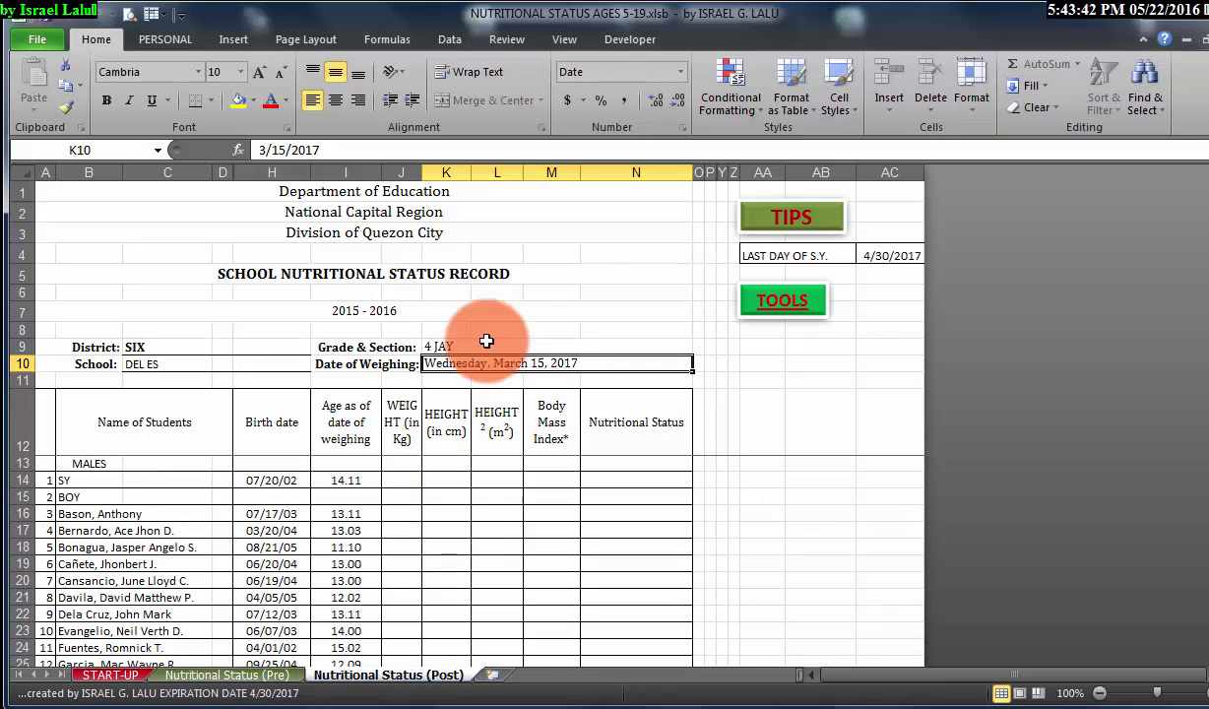
{"action": "left_click", "coordinate": [786, 221]}
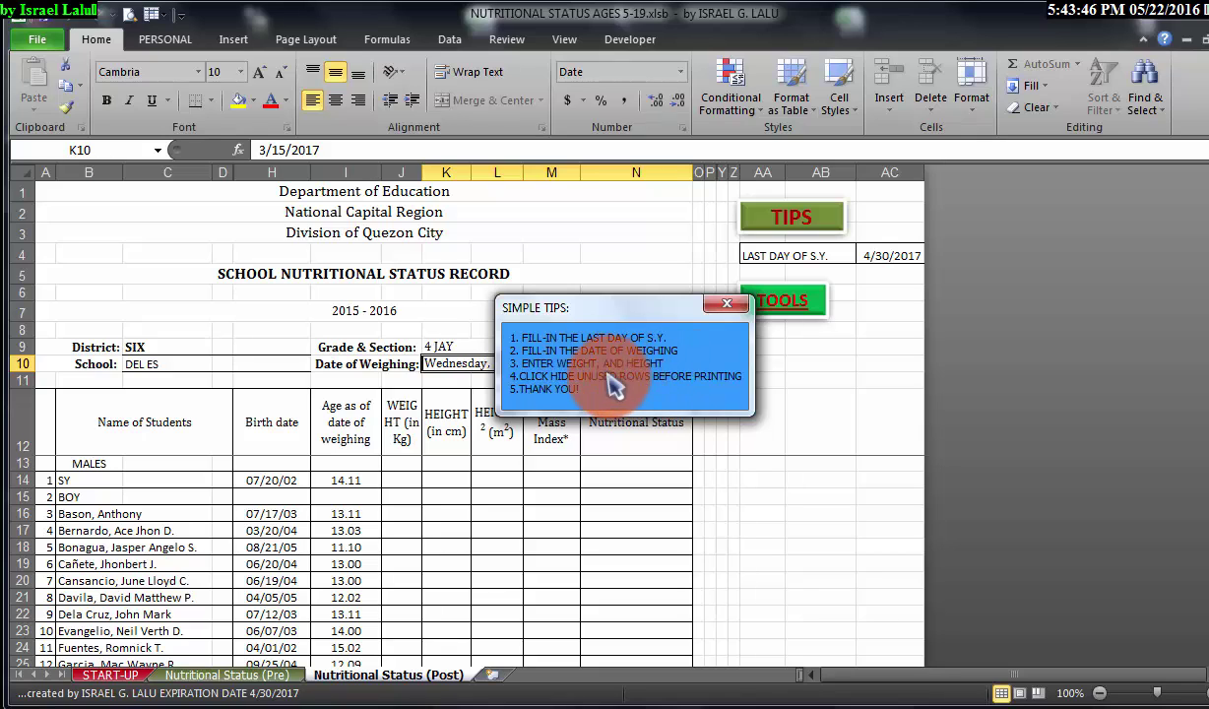
{"action": "left_click", "coordinate": [727, 303]}
{"action": "left_click", "coordinate": [780, 313]}
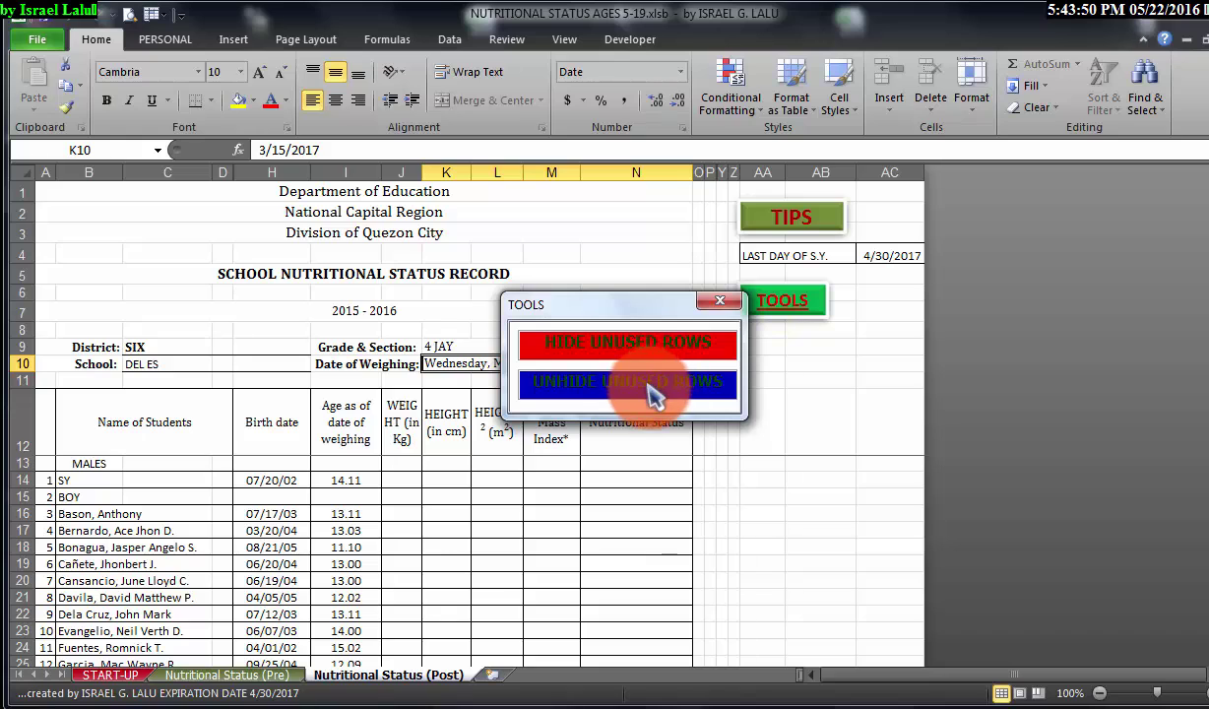
{"action": "left_click", "coordinate": [655, 347]}
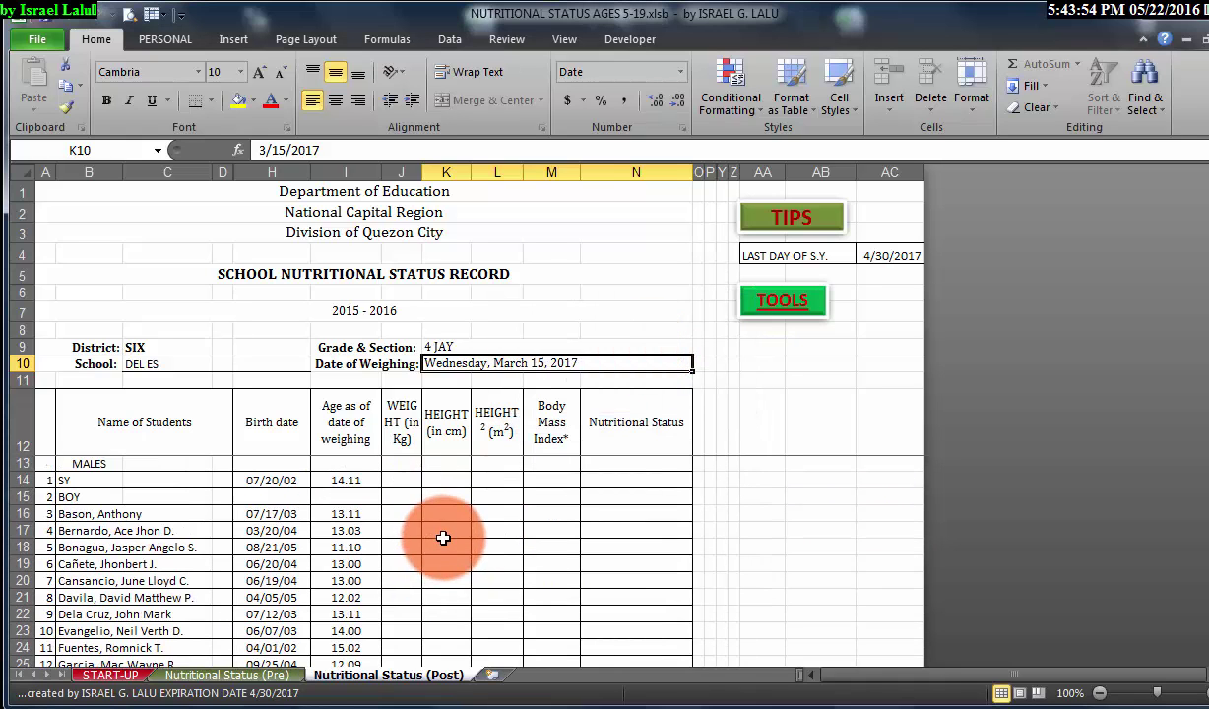
- Hide the unused rows on the Nutritional Status (Pre) sheet and check the summary table below the student lists
{"action": "left_click", "coordinate": [239, 675]}
{"action": "left_click", "coordinate": [389, 541]}
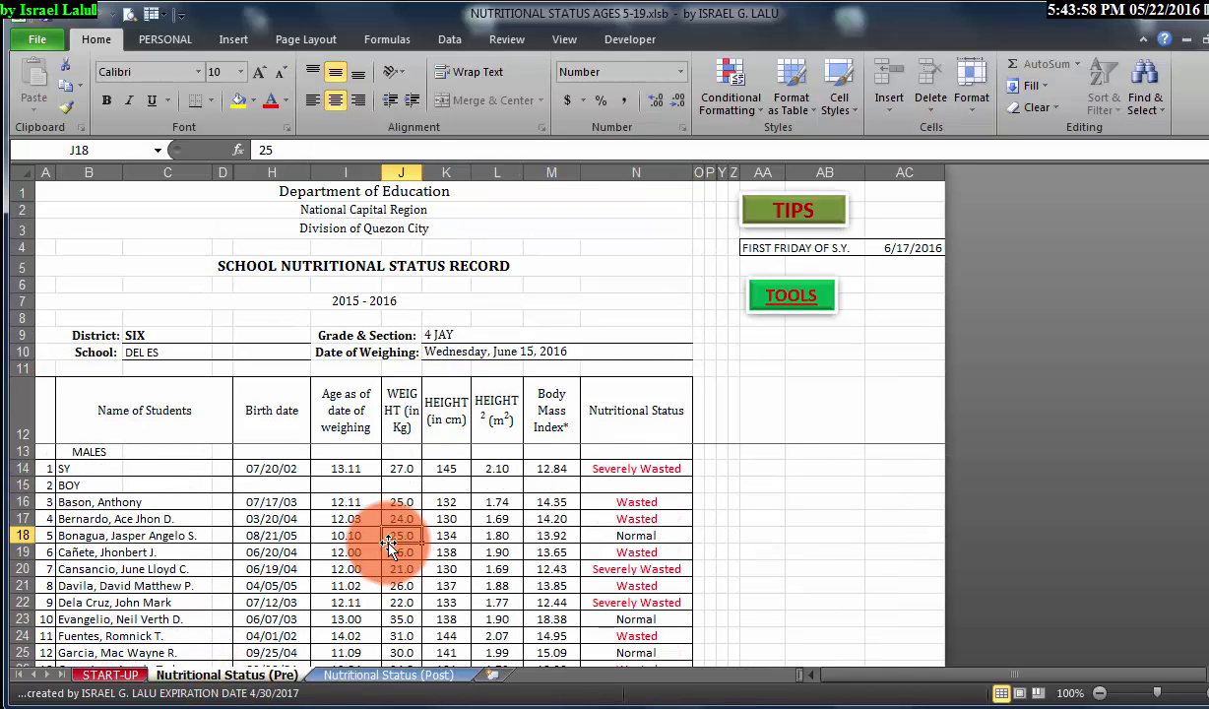
{"action": "scroll", "coordinate": [389, 545], "scroll_direction": "down", "scroll_amount": 10}
{"action": "scroll", "coordinate": [389, 545], "scroll_direction": "up", "scroll_amount": 5}
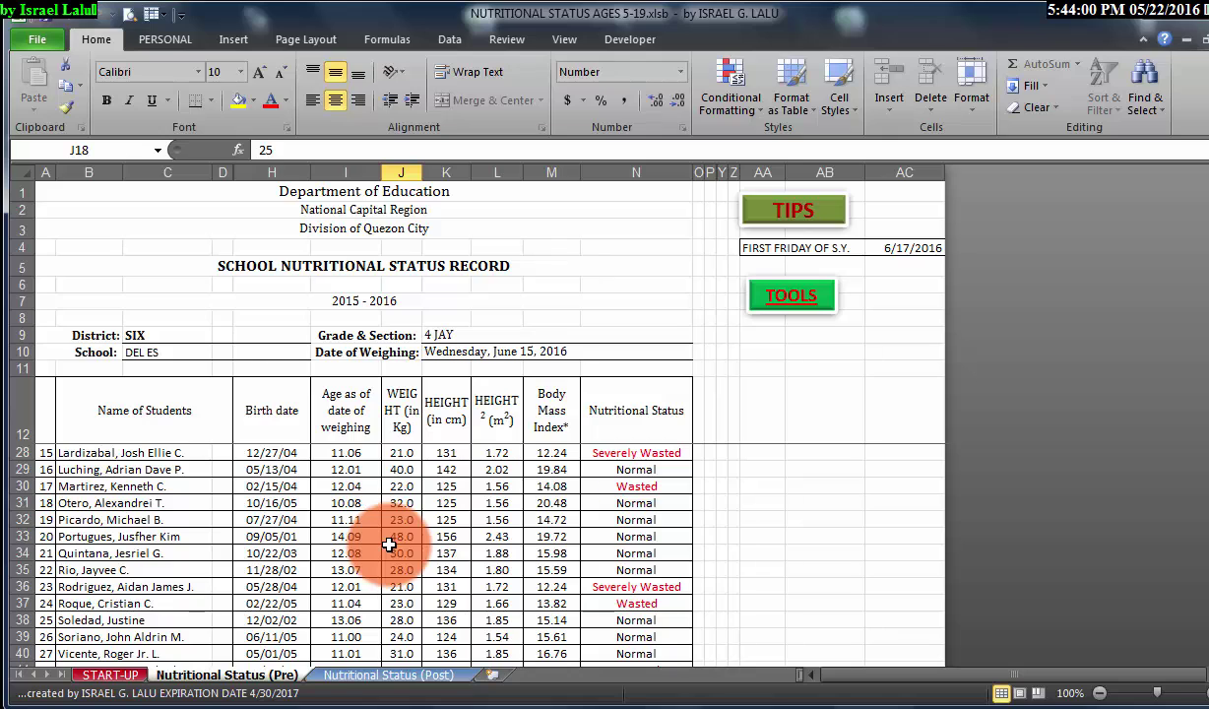
{"action": "scroll", "coordinate": [389, 545], "scroll_direction": "up", "scroll_amount": 5}
{"action": "left_click", "coordinate": [794, 303]}
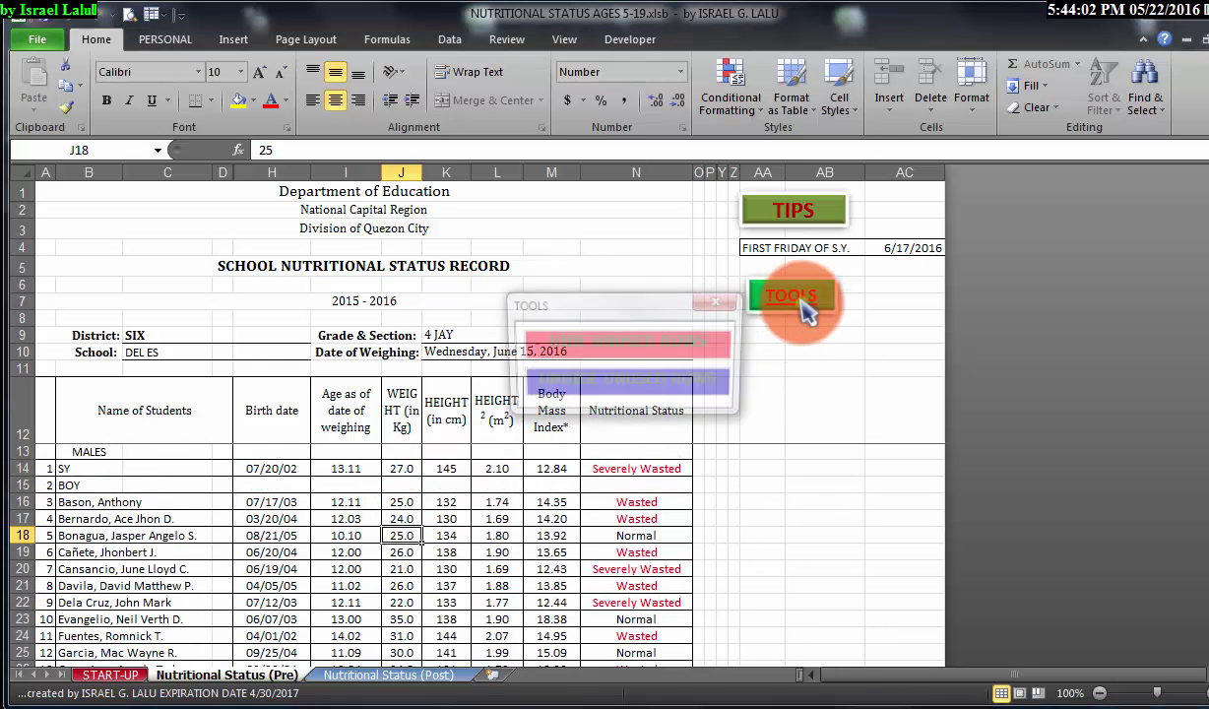
{"action": "left_click", "coordinate": [666, 362]}
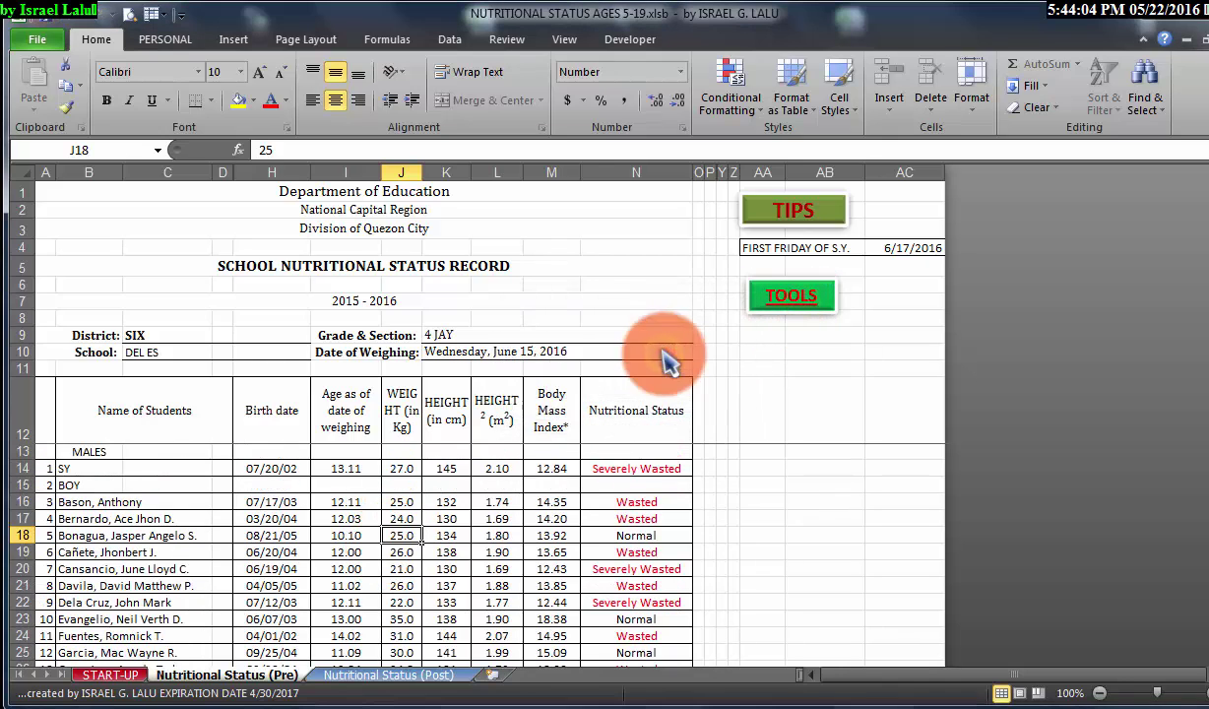
{"action": "scroll", "coordinate": [512, 463], "scroll_direction": "down", "scroll_amount": 15}
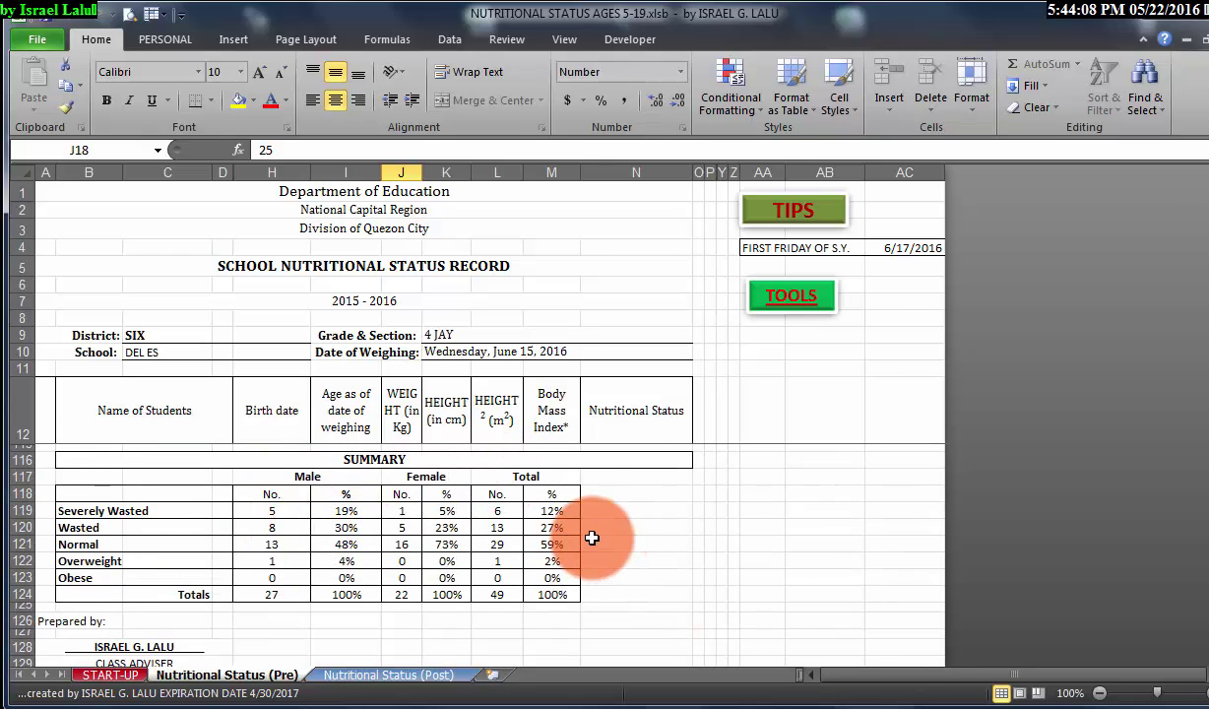
{"action": "scroll", "coordinate": [590, 534], "scroll_direction": "up", "scroll_amount": 20}
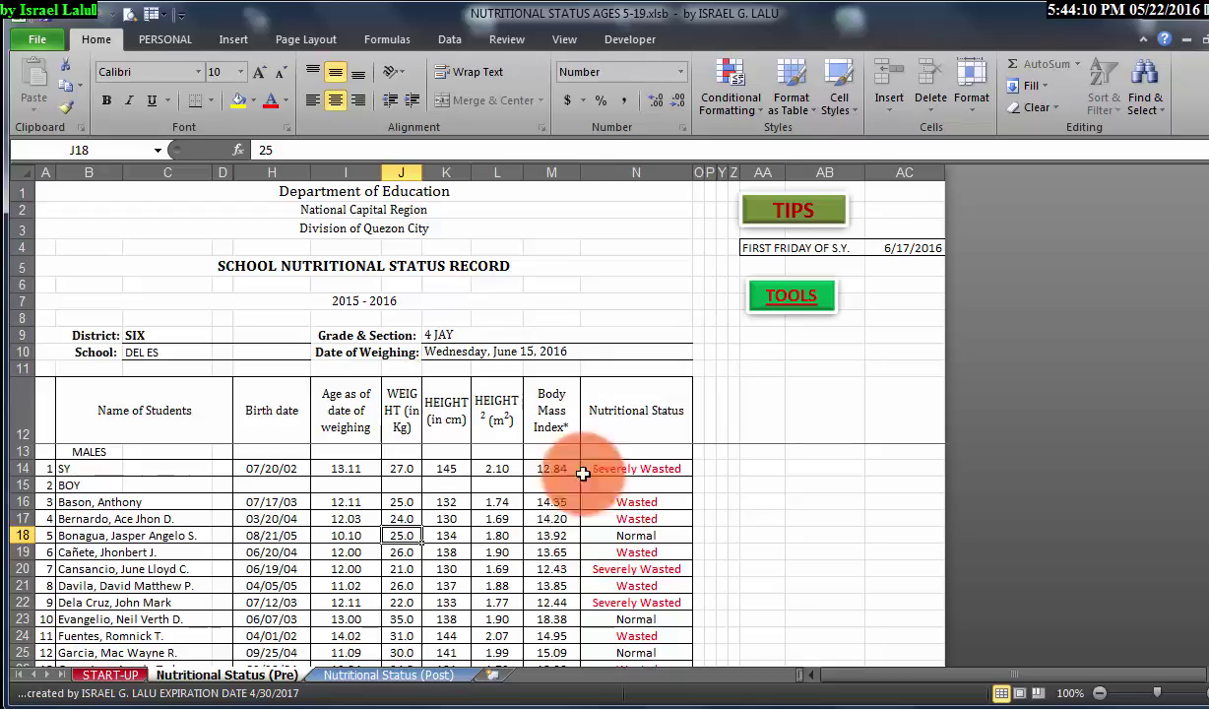